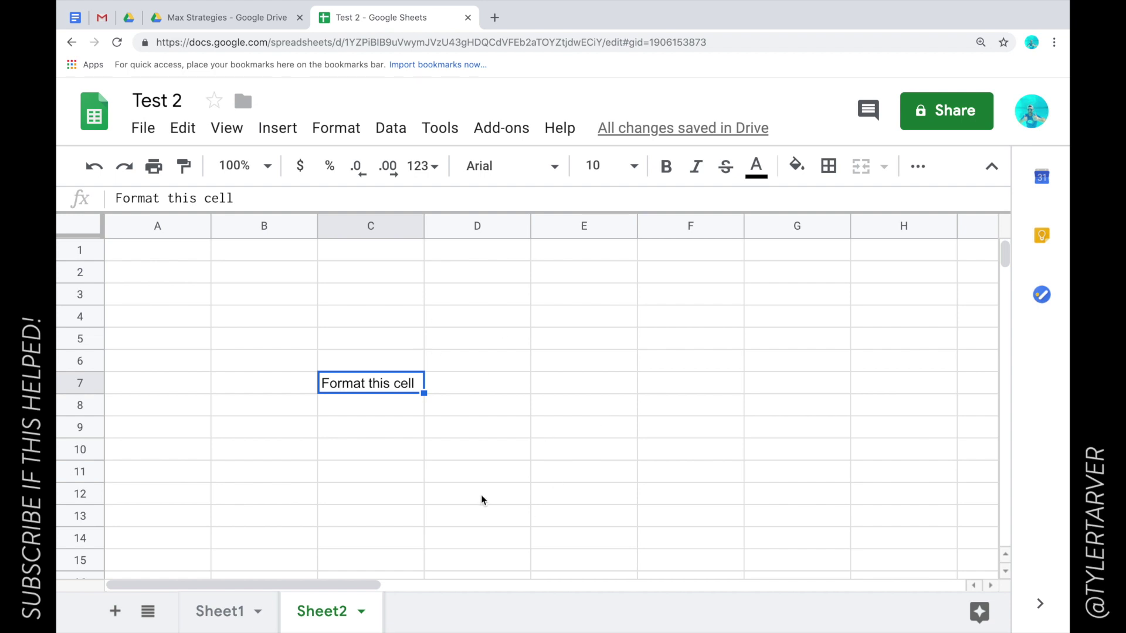
# Step: Move around the nearby cells and settle on C7, which holds 'Format this cell'
pyautogui.click(386, 408)
pyautogui.click(381, 356)
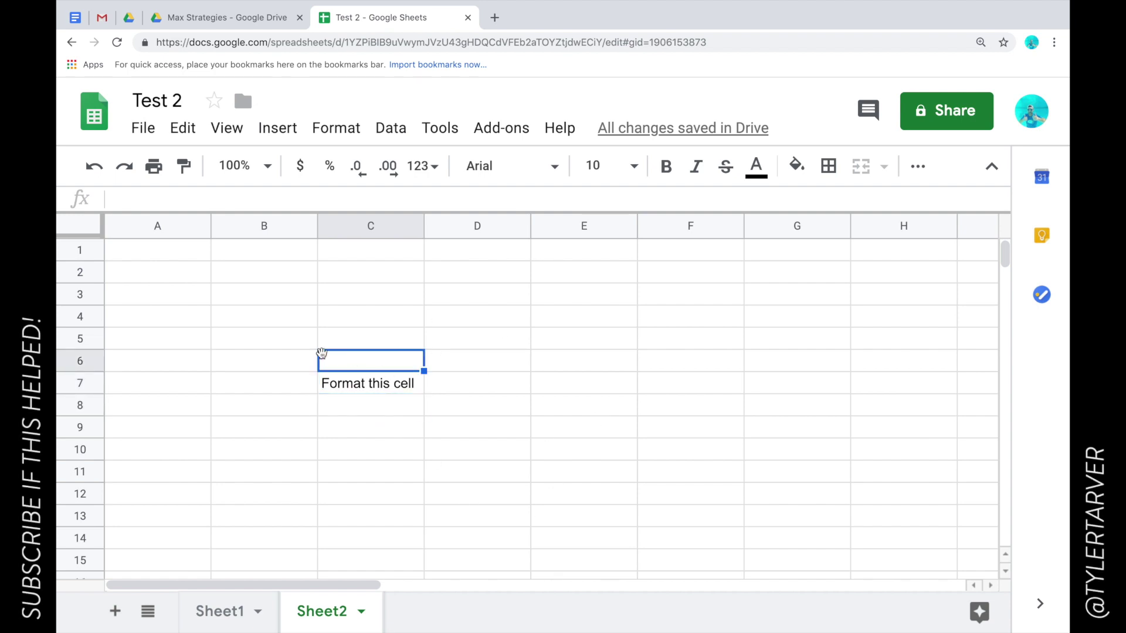
pyautogui.click(296, 381)
pyautogui.click(296, 408)
pyautogui.click(436, 419)
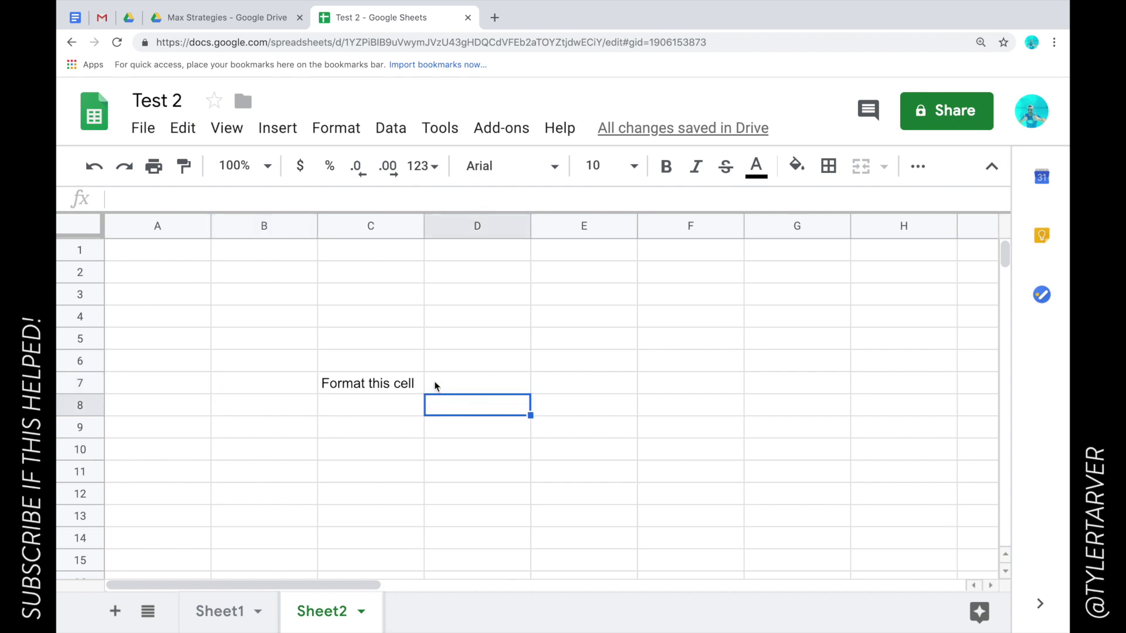
pyautogui.click(441, 382)
pyautogui.click(439, 357)
pyautogui.click(371, 384)
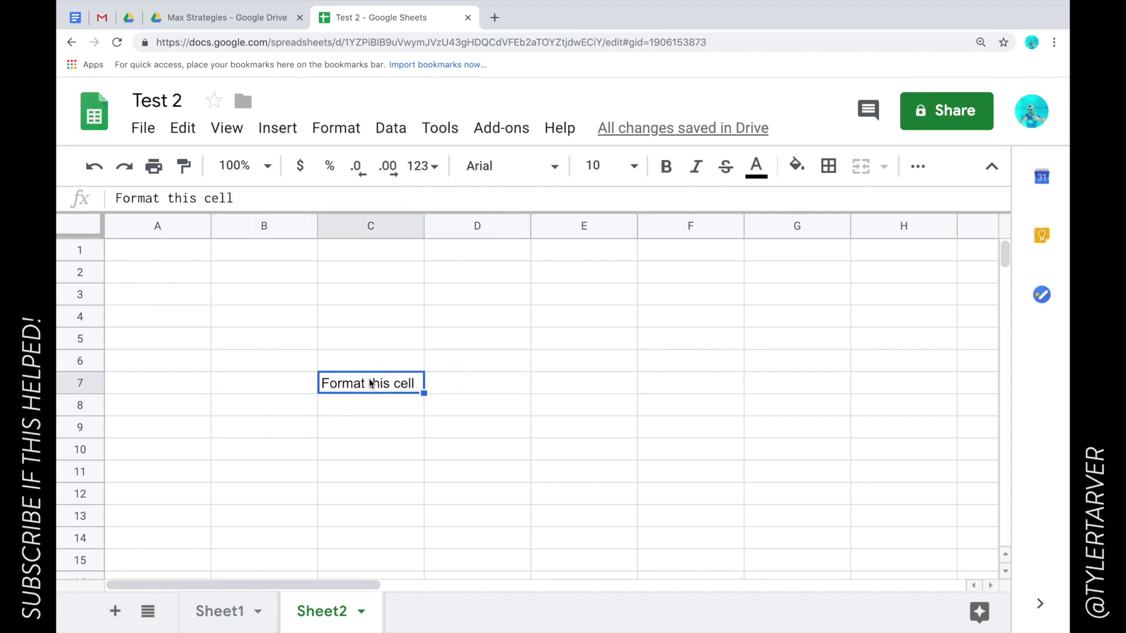
pyautogui.click(364, 416)
pyautogui.click(371, 385)
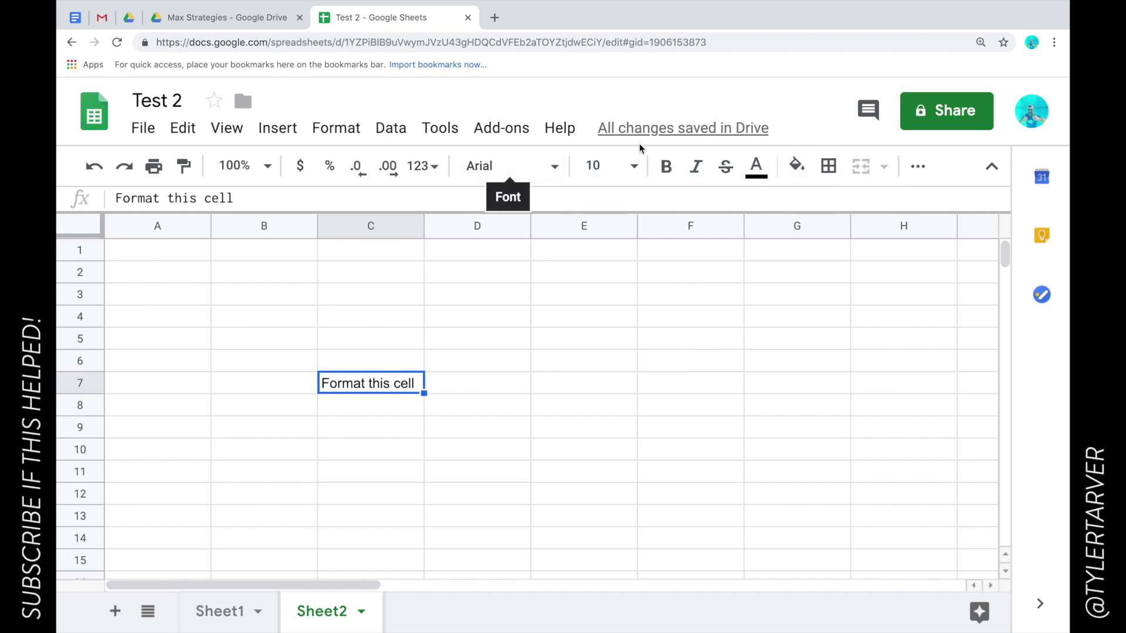
# Step: Apply the Date time number format to C7 from the Format menu
pyautogui.click(926, 172)
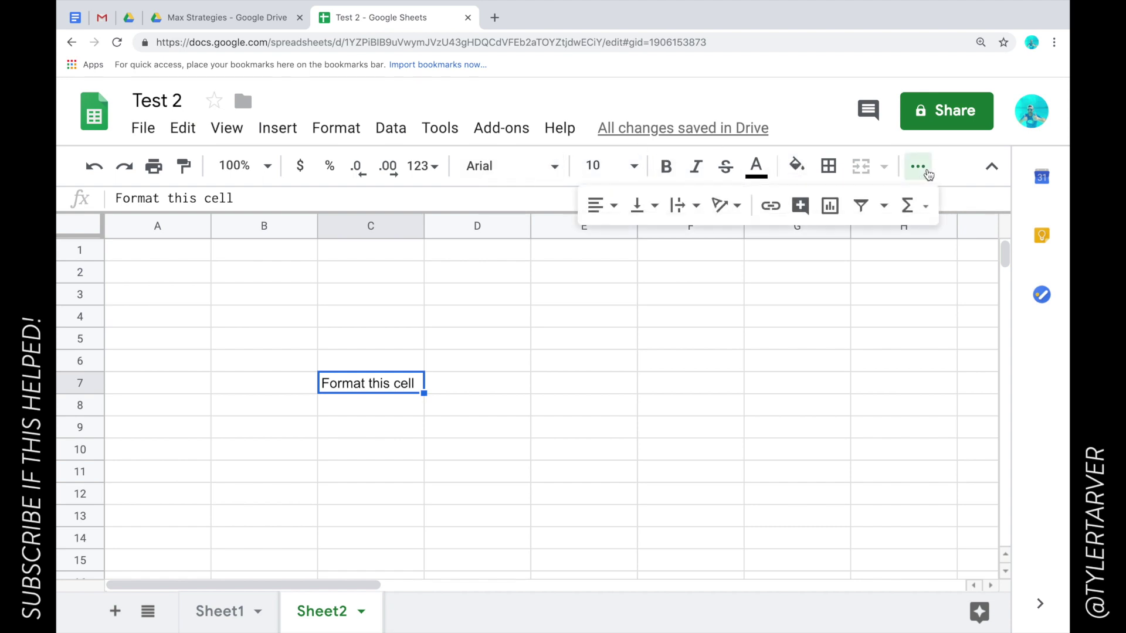
pyautogui.click(921, 170)
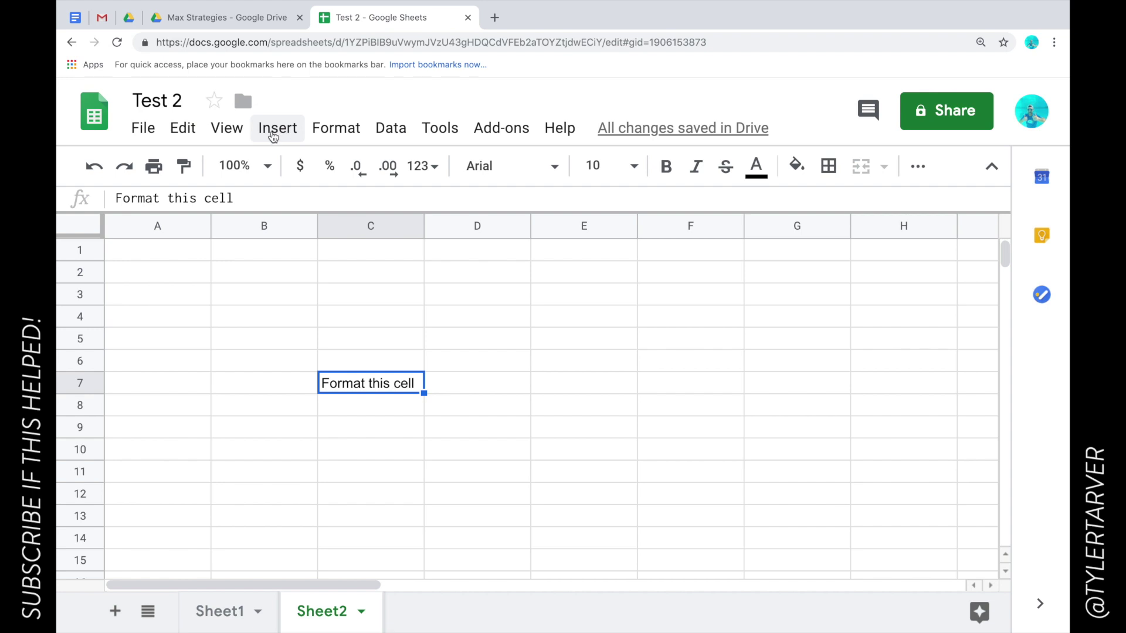
pyautogui.click(331, 135)
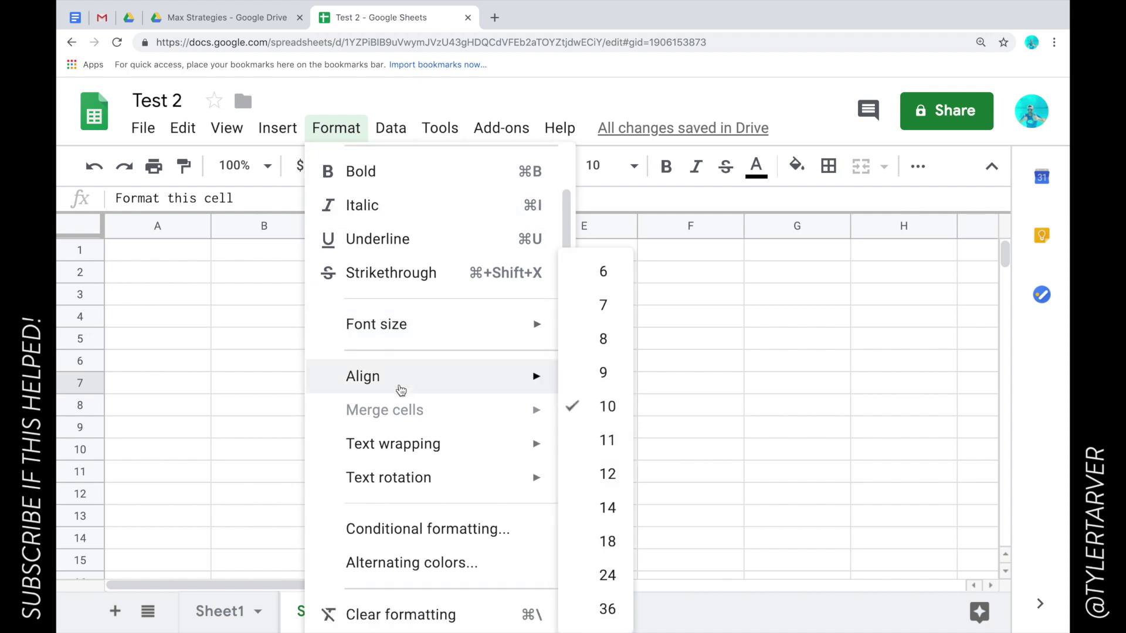
pyautogui.moveTo(401, 390)
pyautogui.moveTo(361, 172)
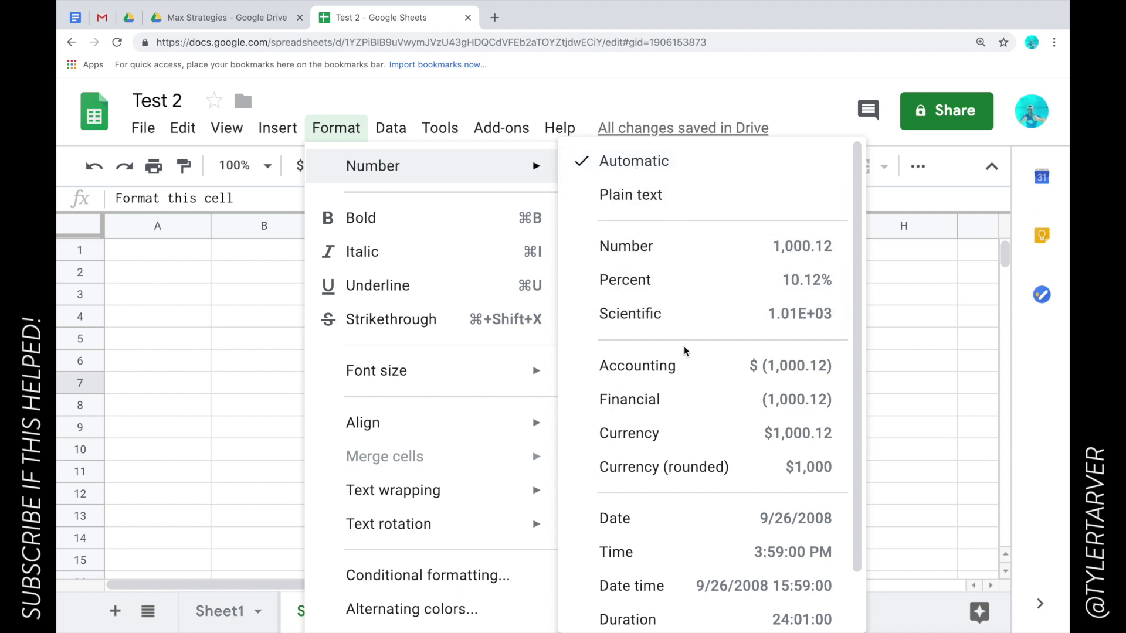
pyautogui.scroll(-1, 702, 496)
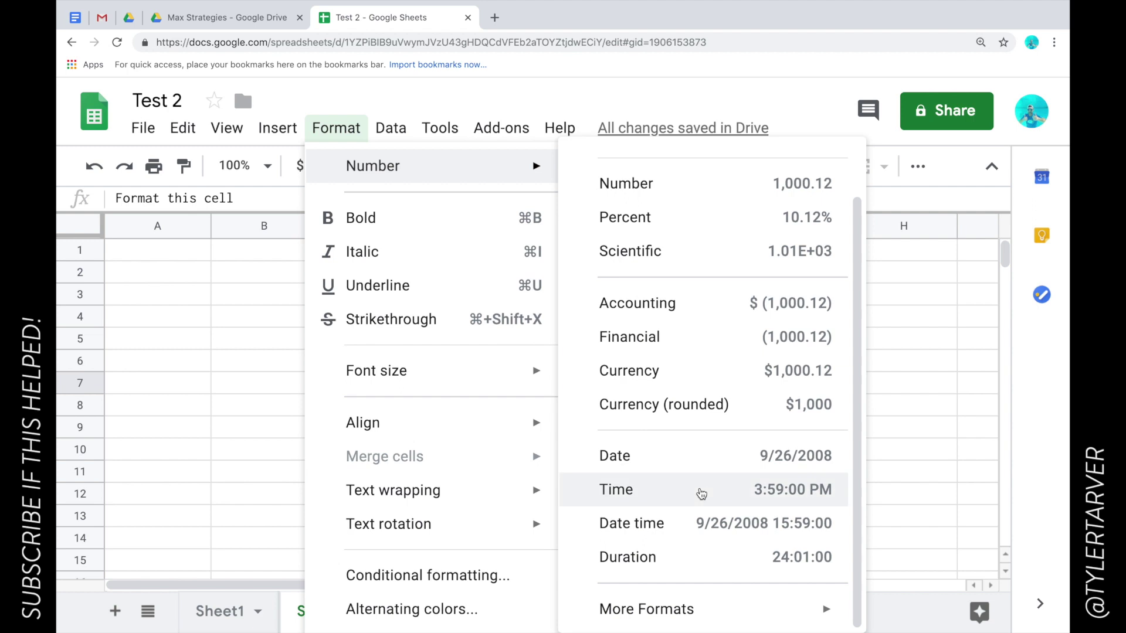
pyautogui.click(701, 524)
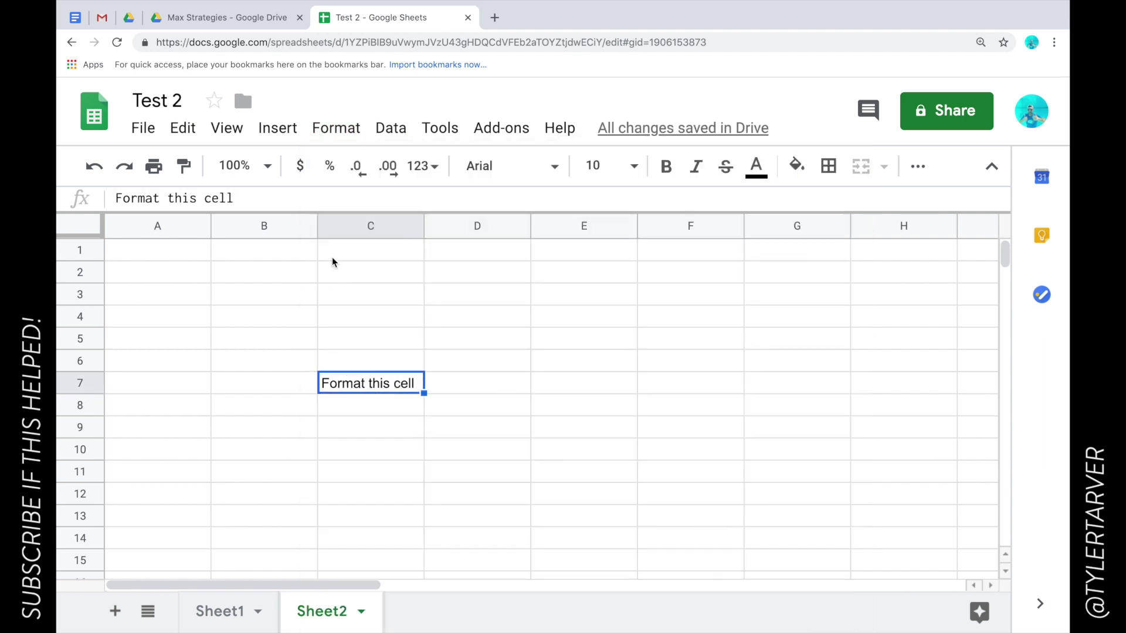
# Step: Make C7's text bold and italic, and widen column C slightly
pyautogui.click(336, 127)
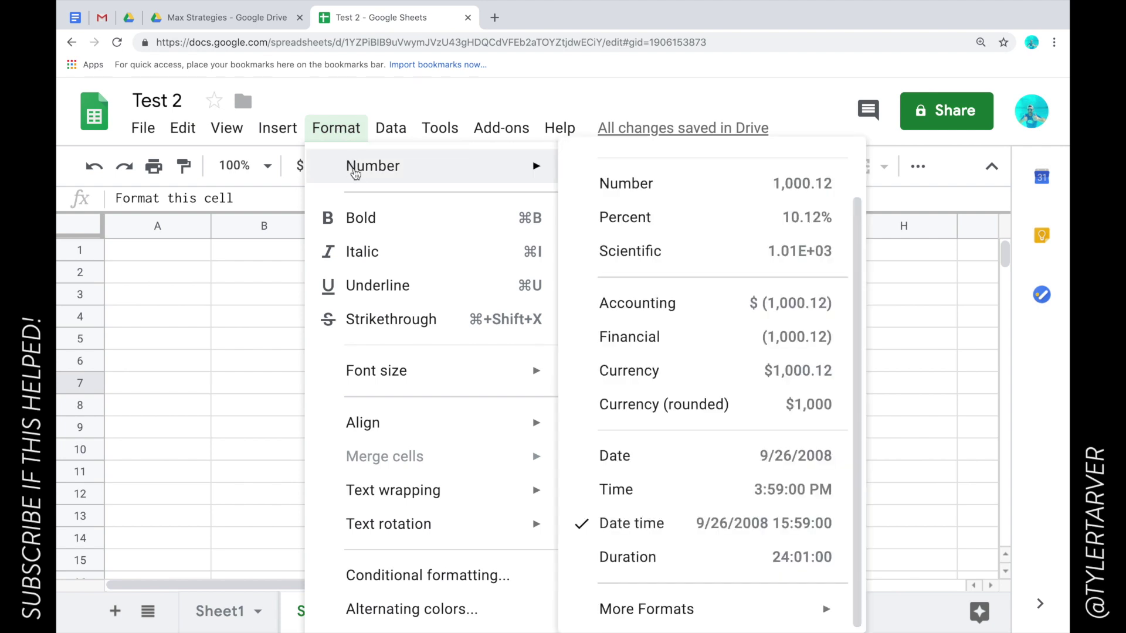
pyautogui.moveTo(479, 166)
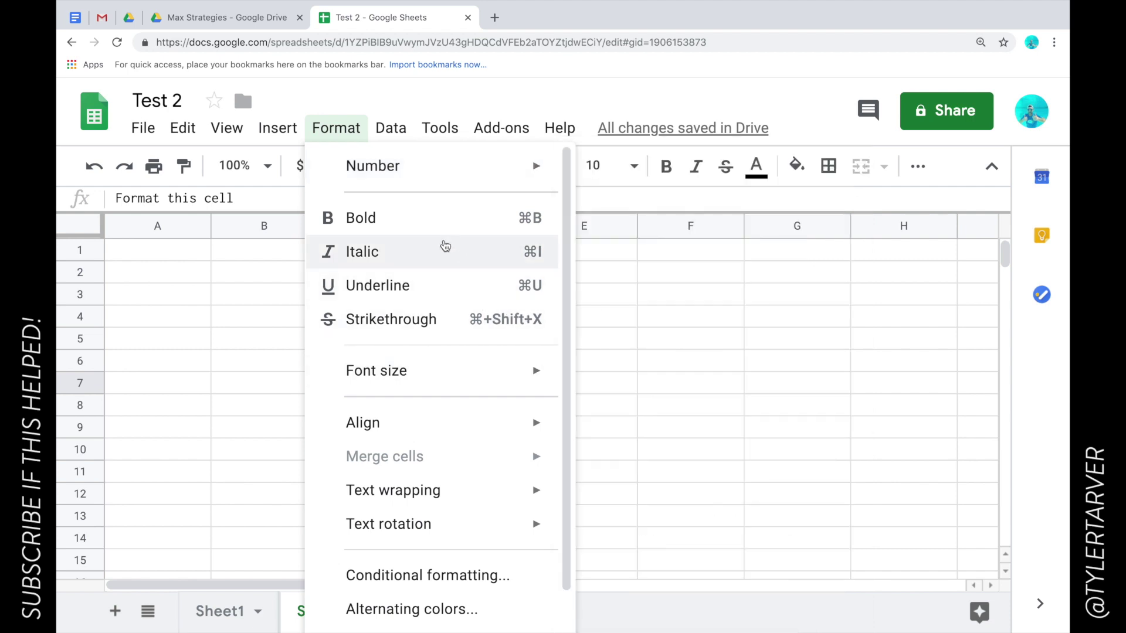
pyautogui.click(422, 220)
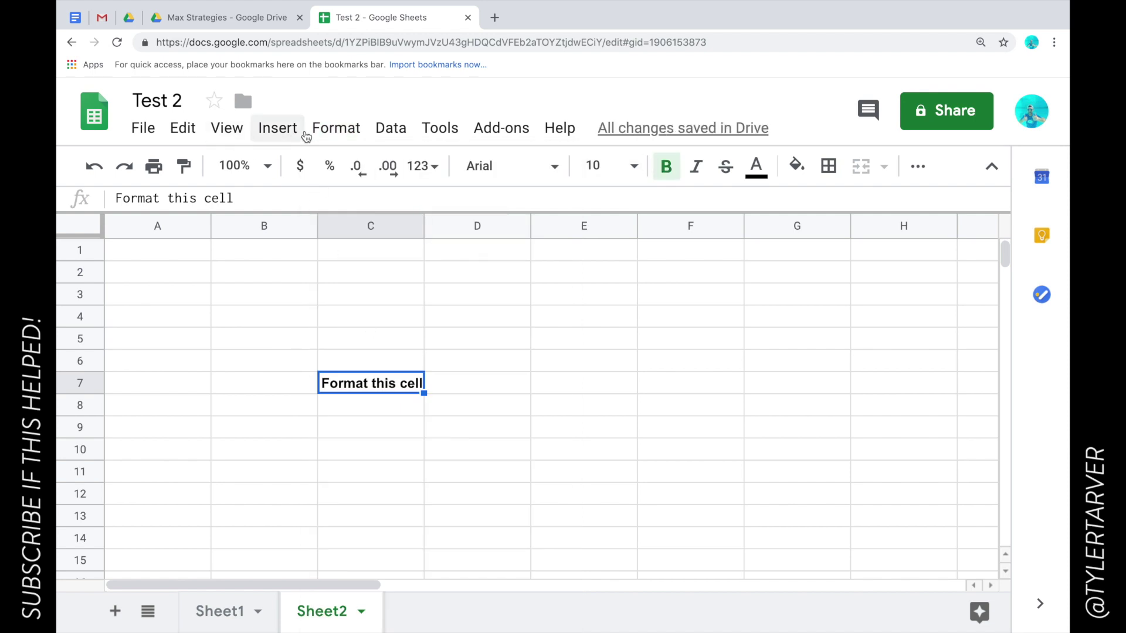
pyautogui.click(329, 133)
pyautogui.click(405, 254)
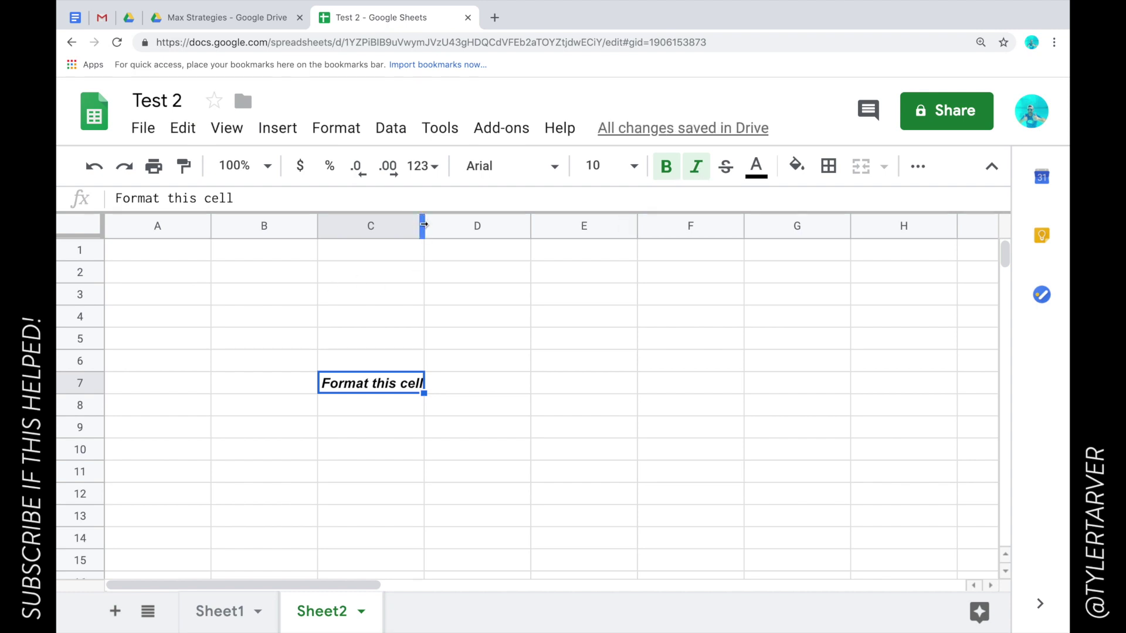
pyautogui.moveTo(423, 224); pyautogui.dragTo(426, 224)
# Step: Underline C7's text and strike it through
pyautogui.click(297, 127)
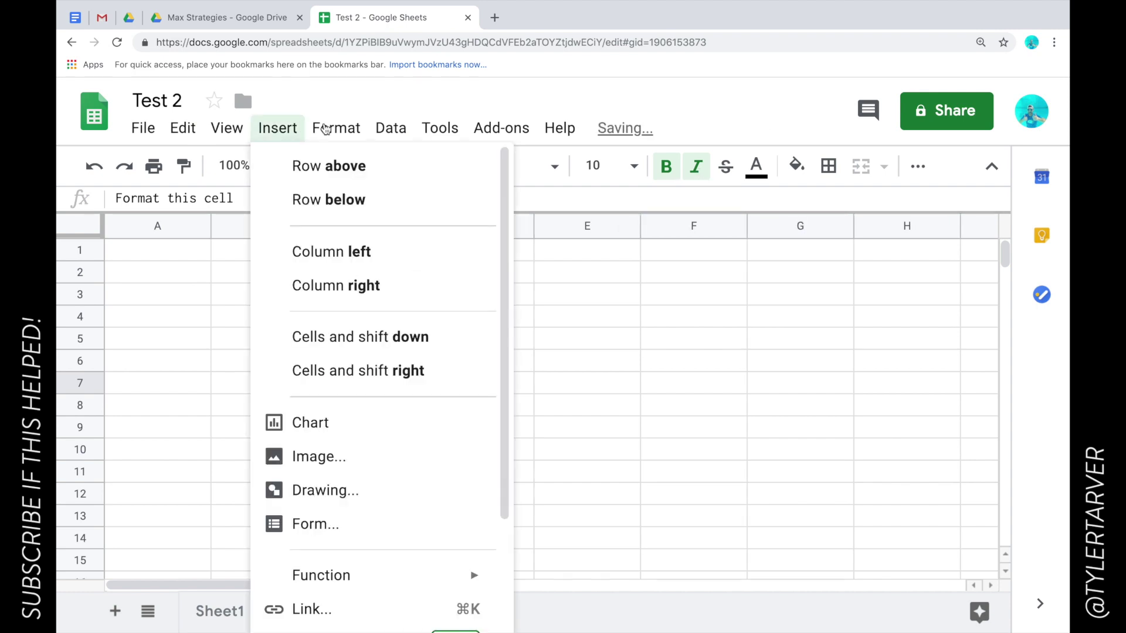
pyautogui.moveTo(330, 130)
pyautogui.click(394, 288)
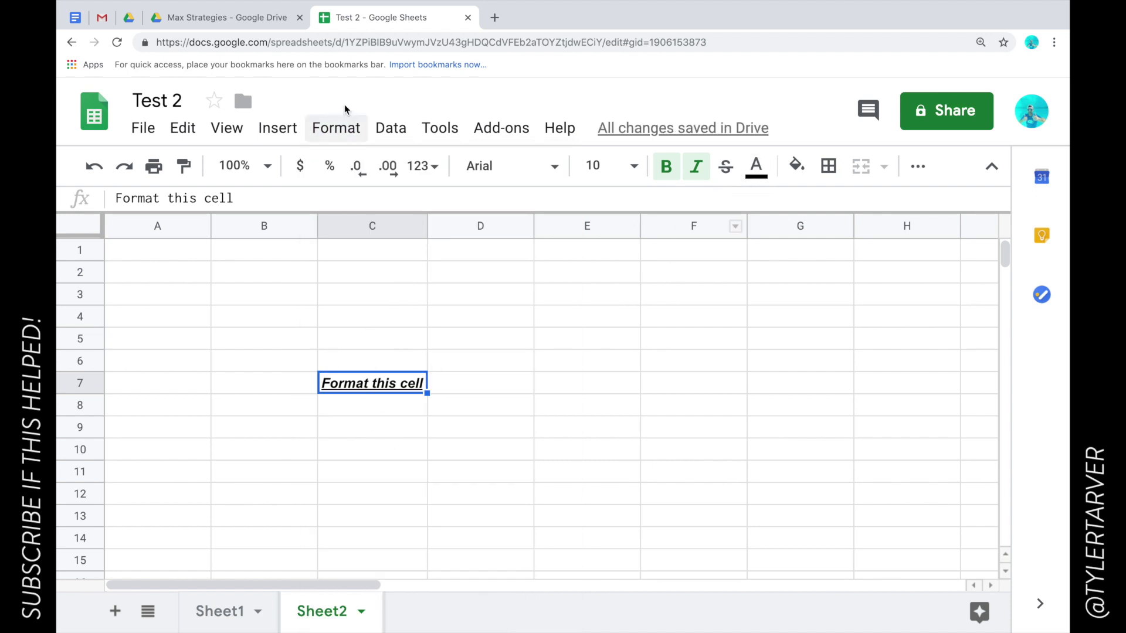
pyautogui.click(354, 138)
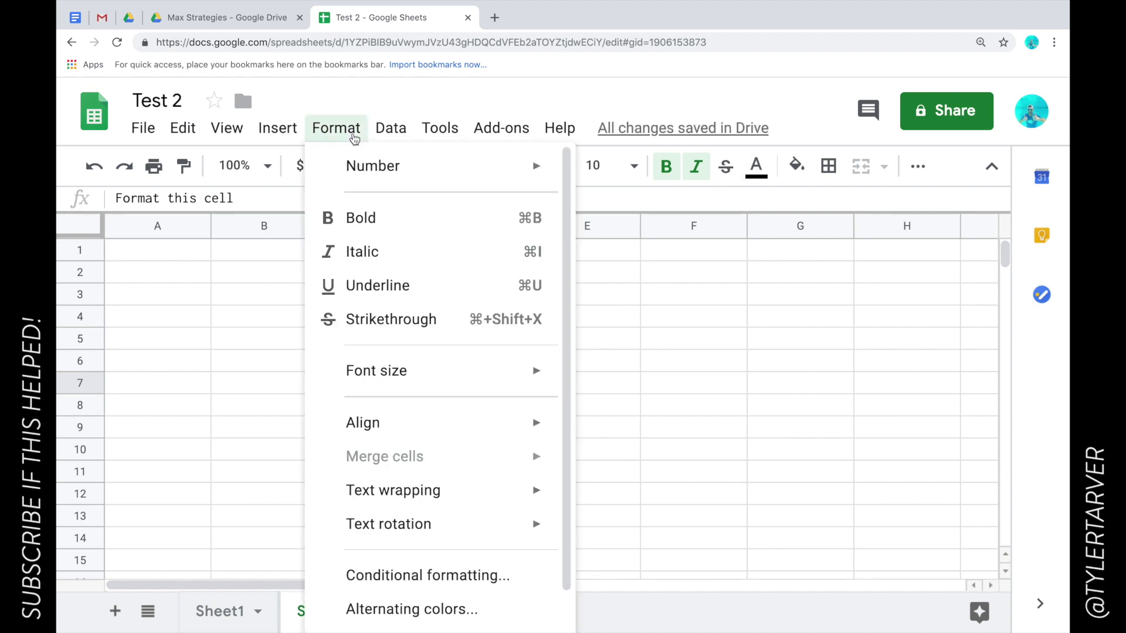
pyautogui.click(423, 331)
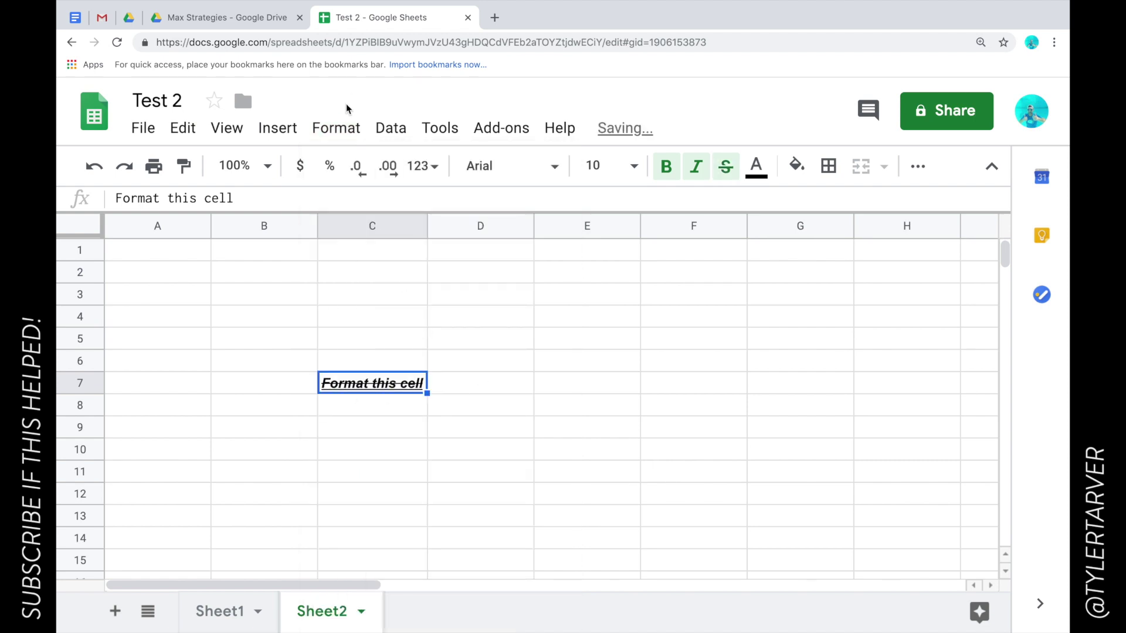
# Step: Set C7's font size to 12
pyautogui.click(340, 127)
pyautogui.moveTo(414, 370)
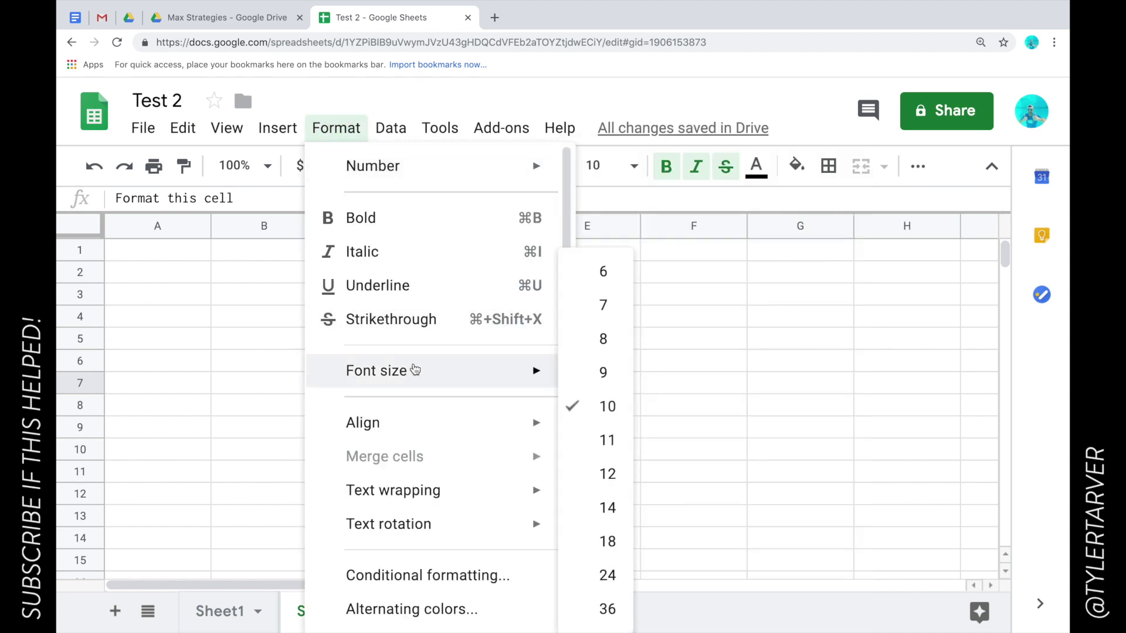
pyautogui.click(606, 485)
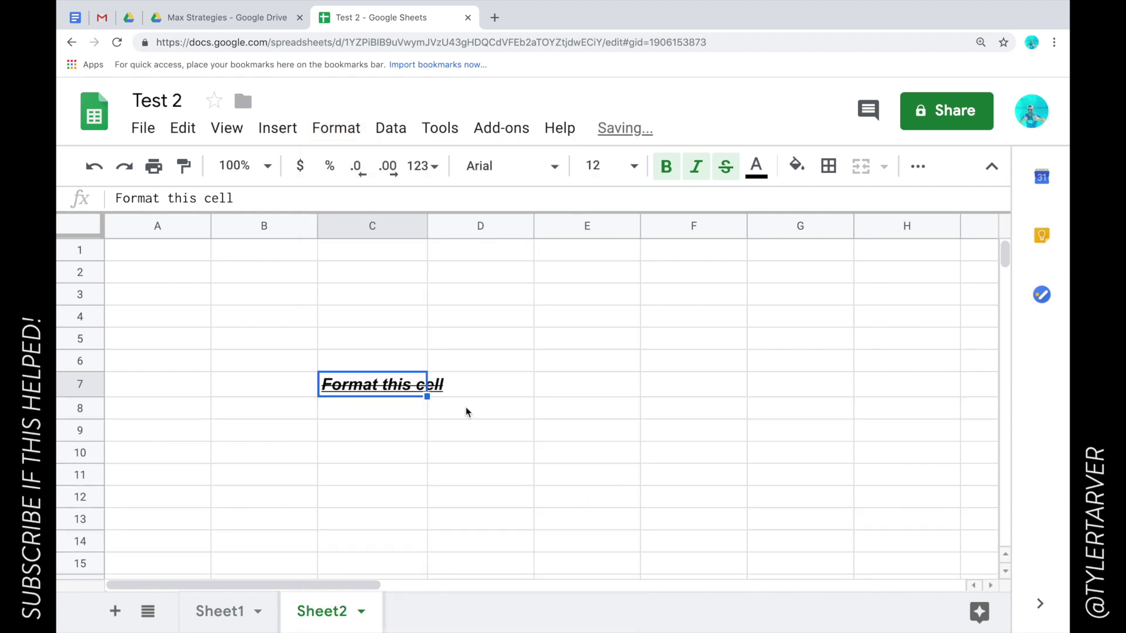
pyautogui.click(421, 435)
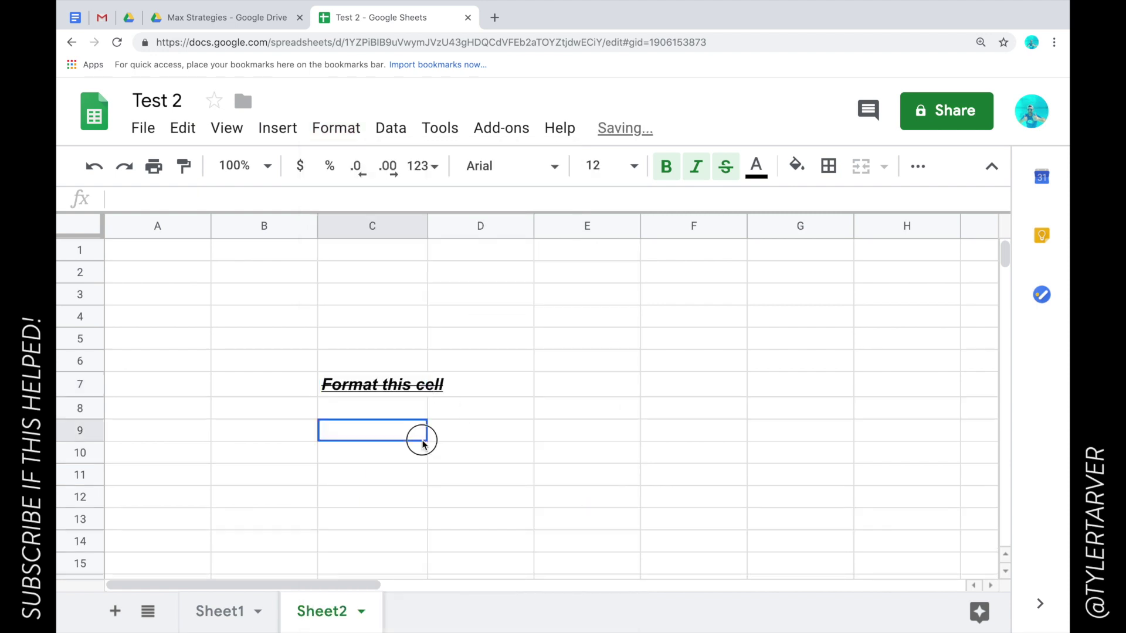
# Step: Auto-fit column C, then align C7's text to the top of the cell
pyautogui.doubleClick(426, 228)
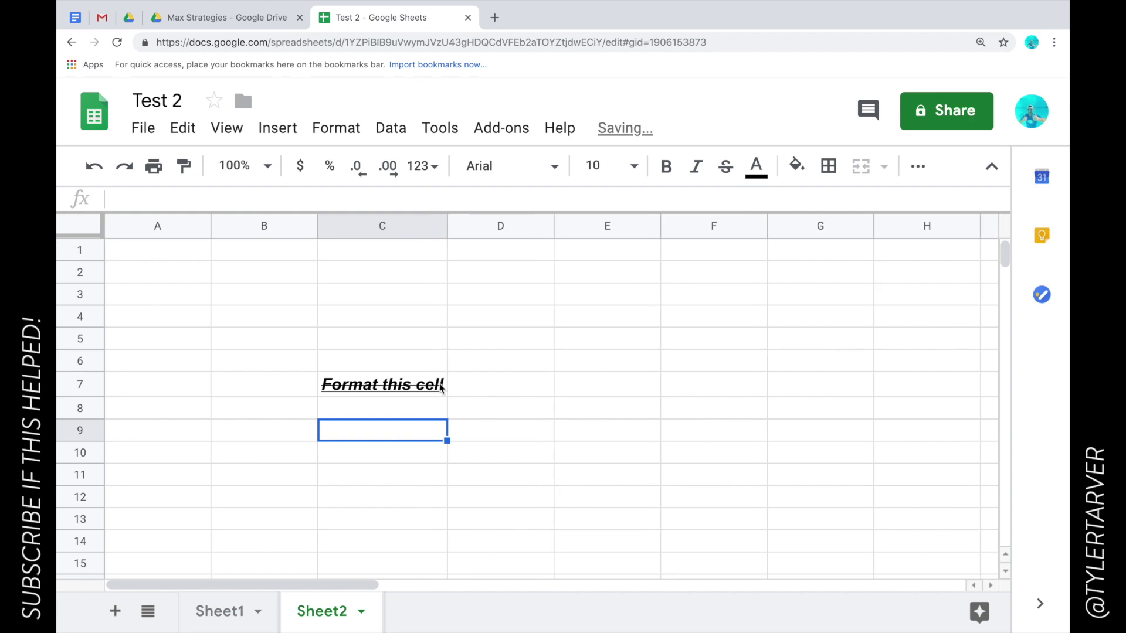
pyautogui.click(407, 389)
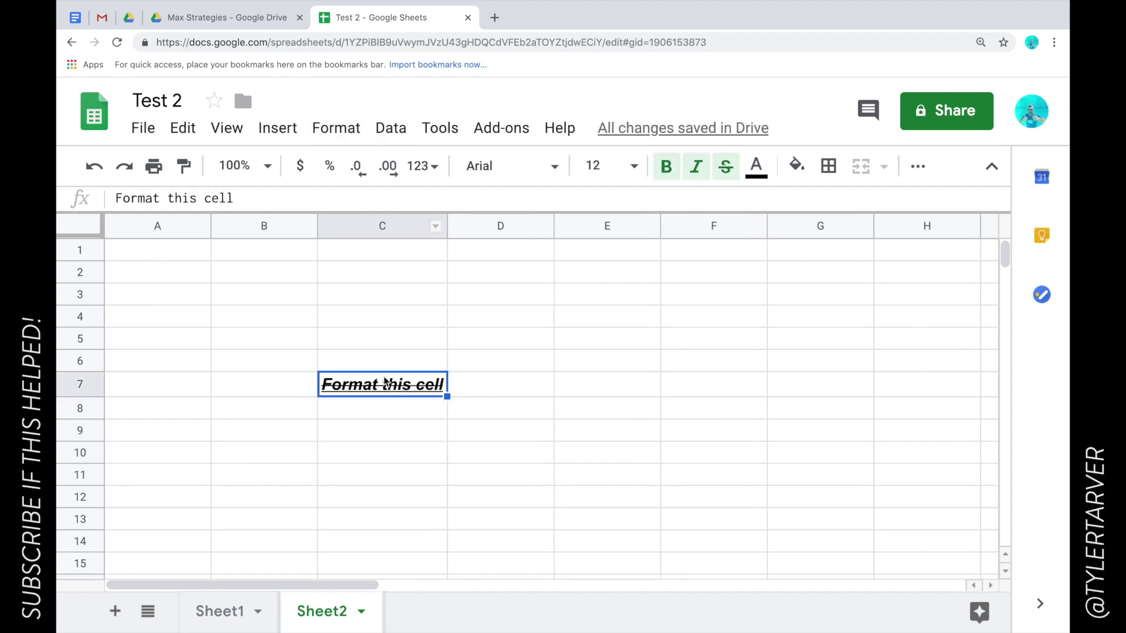
pyautogui.click(349, 145)
pyautogui.moveTo(415, 372)
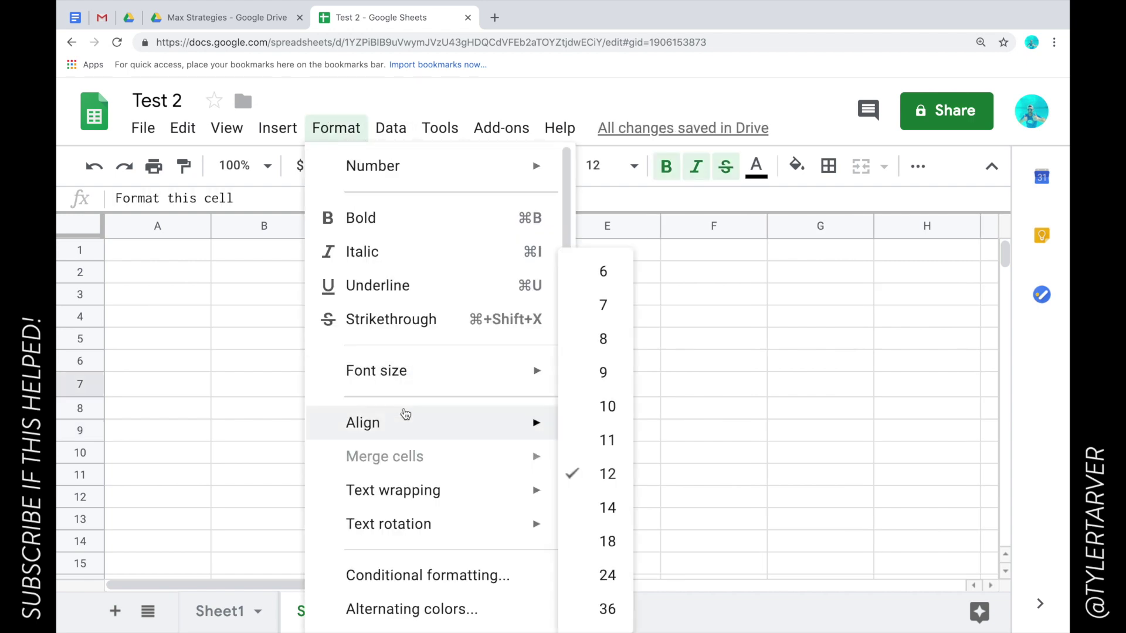
pyautogui.moveTo(425, 432)
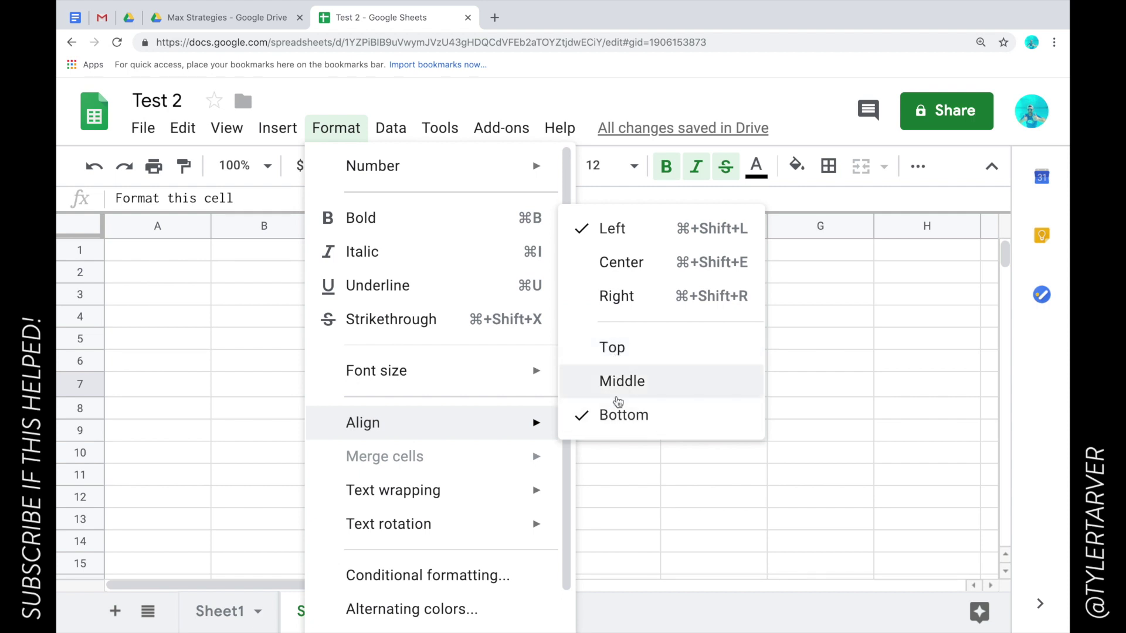
pyautogui.click(645, 354)
# Step: Right-align C7's text from Format > Align
pyautogui.click(330, 130)
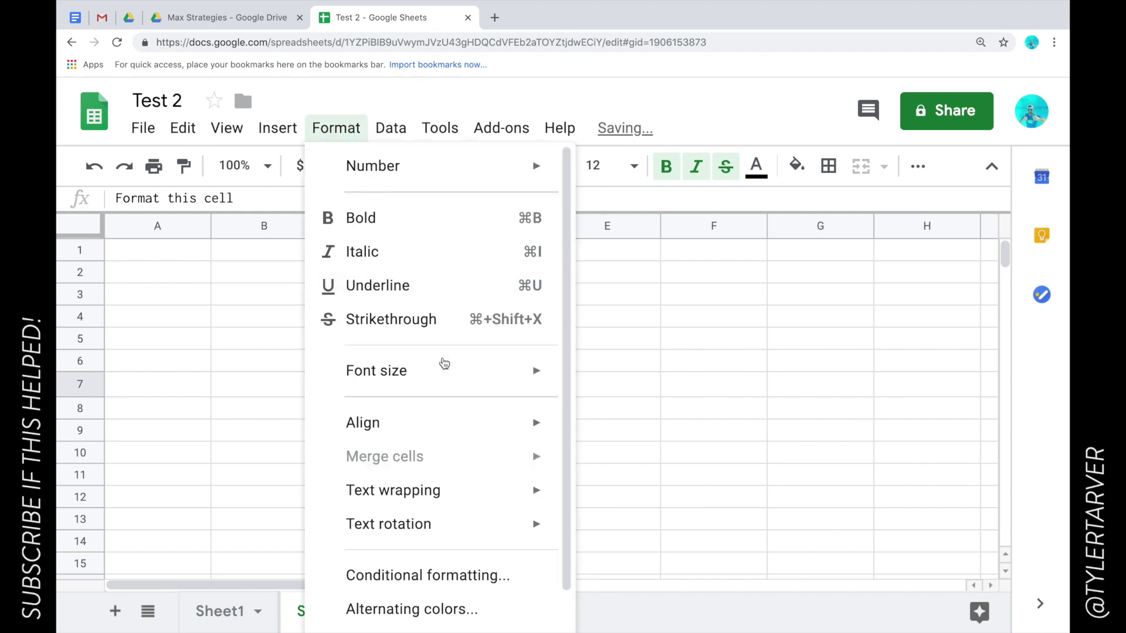
pyautogui.moveTo(476, 428)
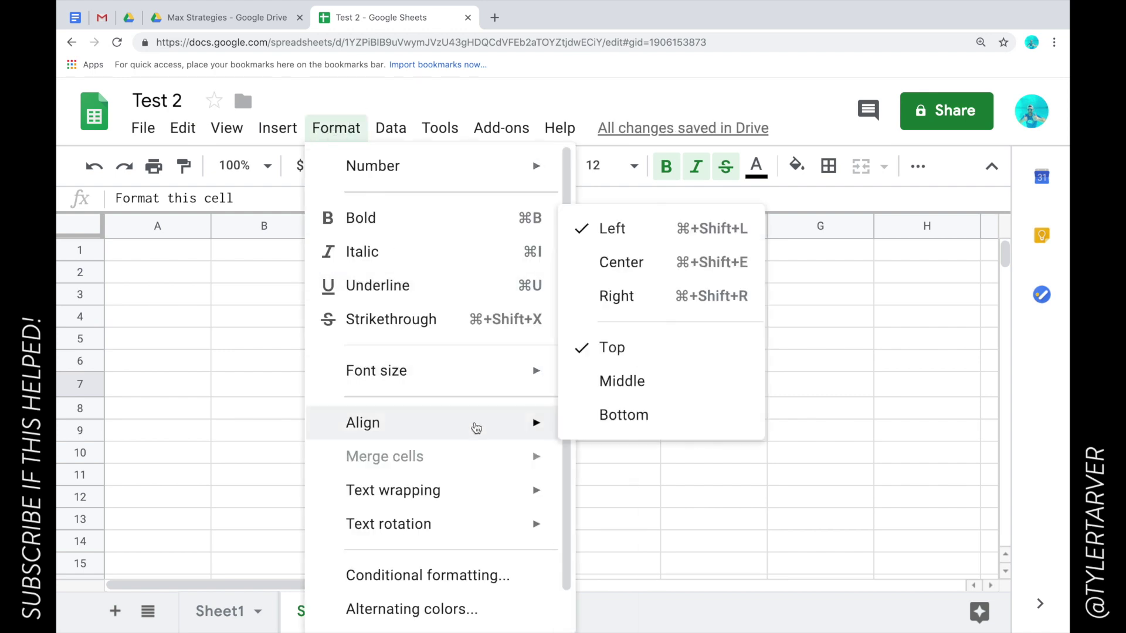
pyautogui.click(651, 294)
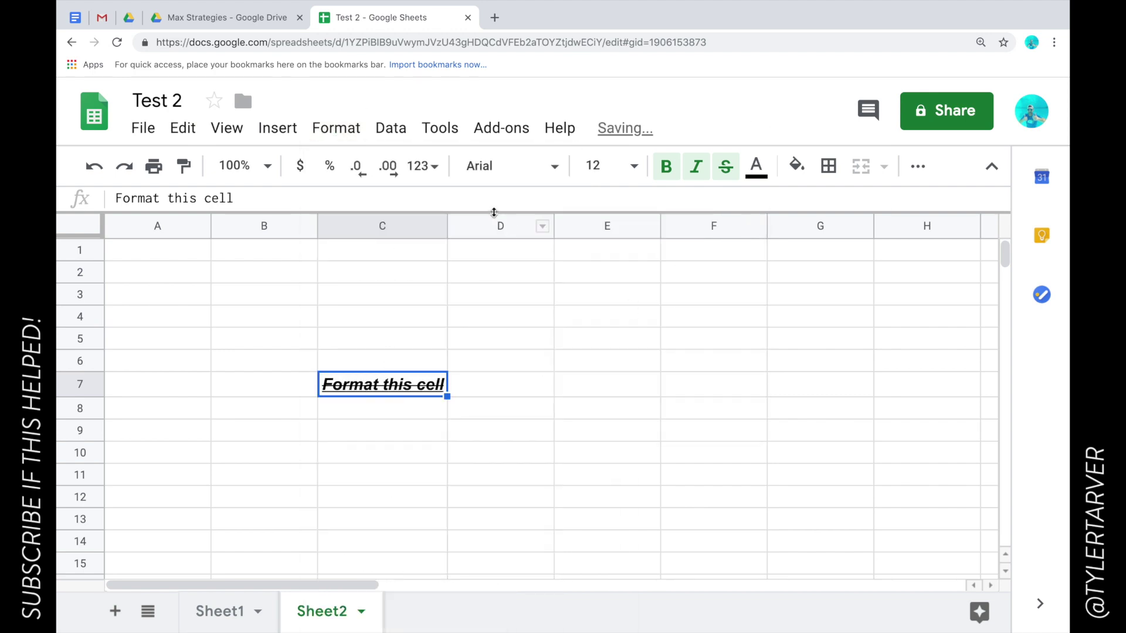
# Step: Widen column C, make row 7 much taller, and select C7:D7 together
pyautogui.moveTo(446, 225); pyautogui.dragTo(546, 225)
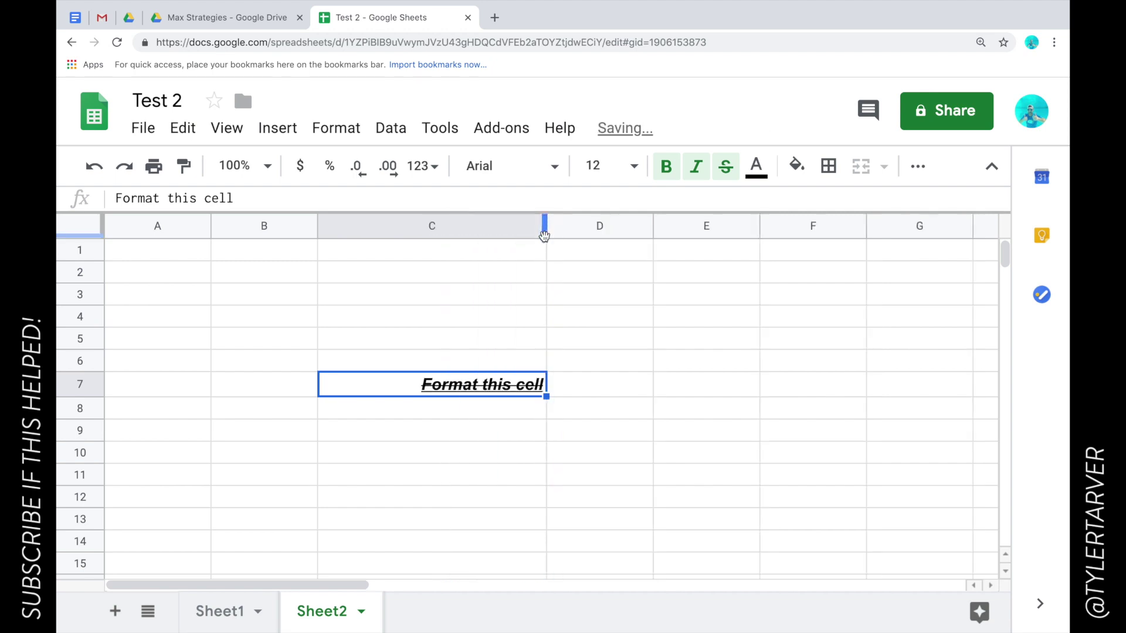
pyautogui.moveTo(89, 395); pyautogui.dragTo(82, 509)
pyautogui.click(572, 437)
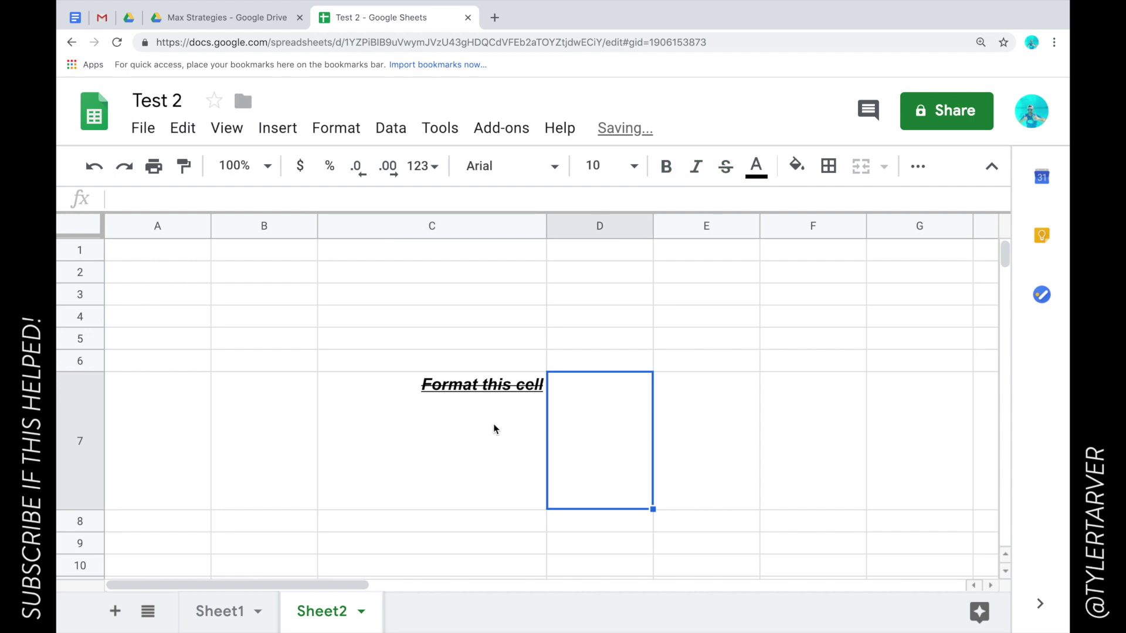
pyautogui.click(495, 428)
pyautogui.click(336, 127)
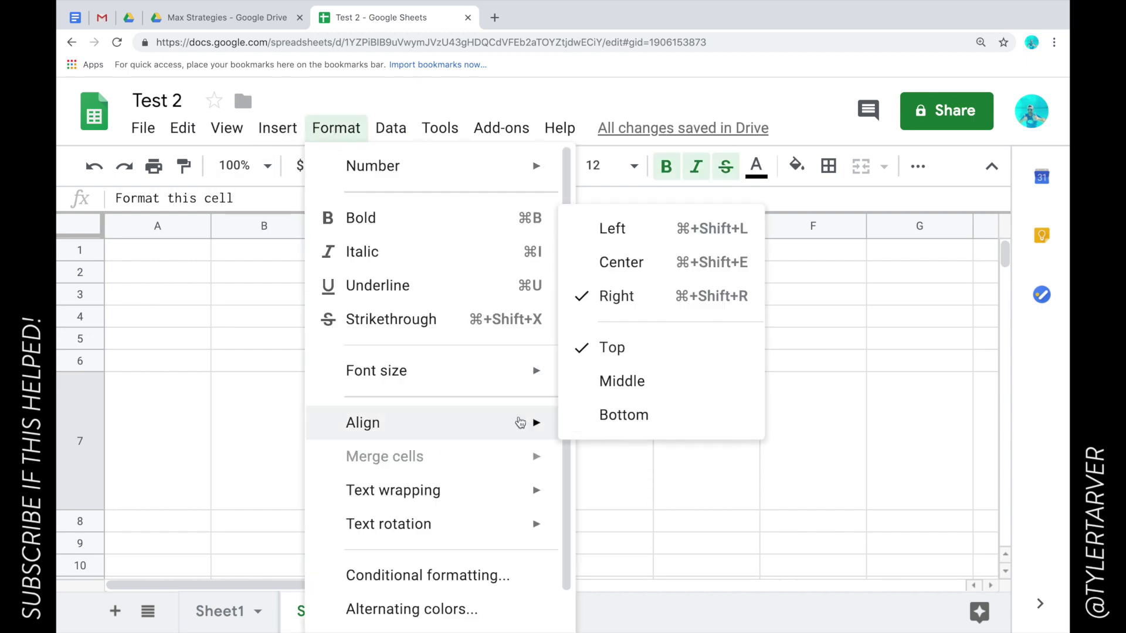
pyautogui.click(618, 460)
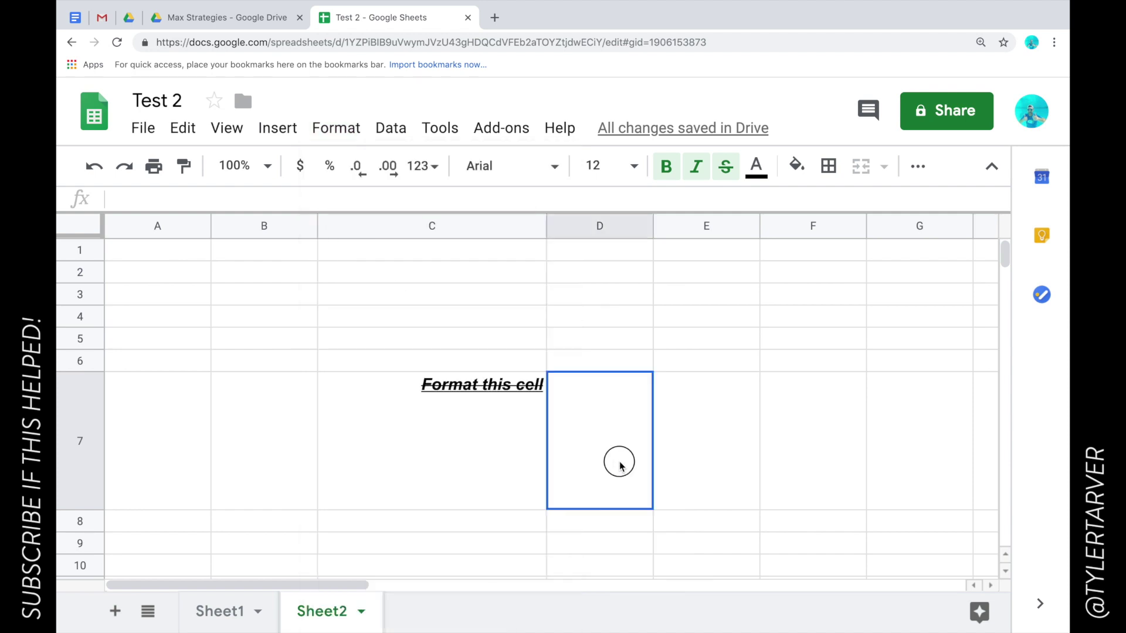
pyautogui.moveTo(425, 439); pyautogui.dragTo(551, 442)
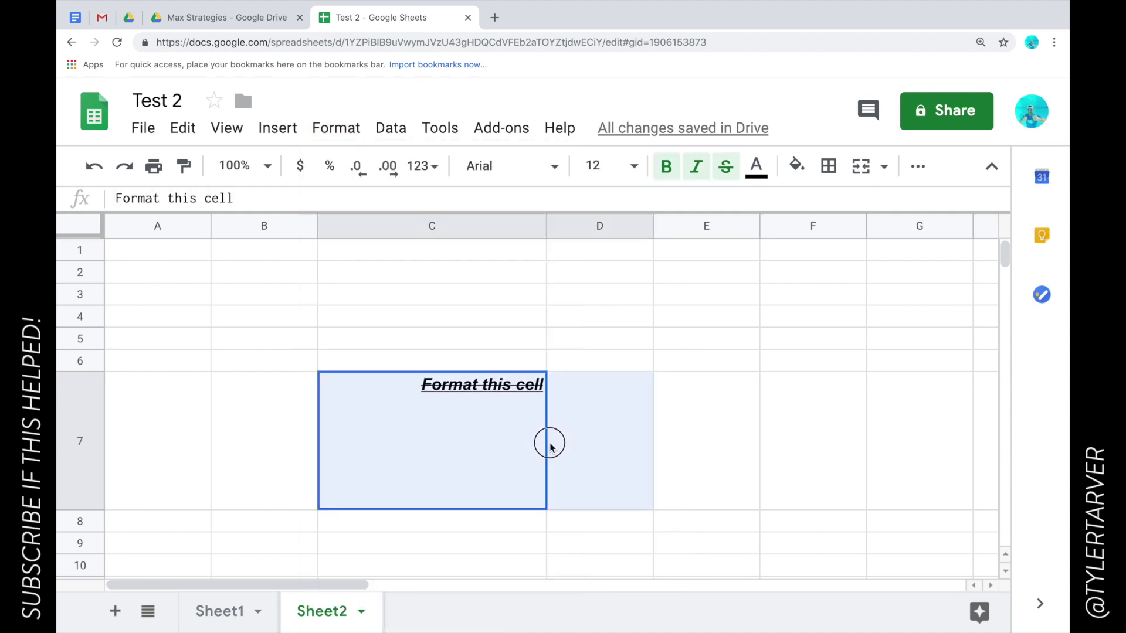
pyautogui.click(336, 127)
pyautogui.moveTo(426, 473)
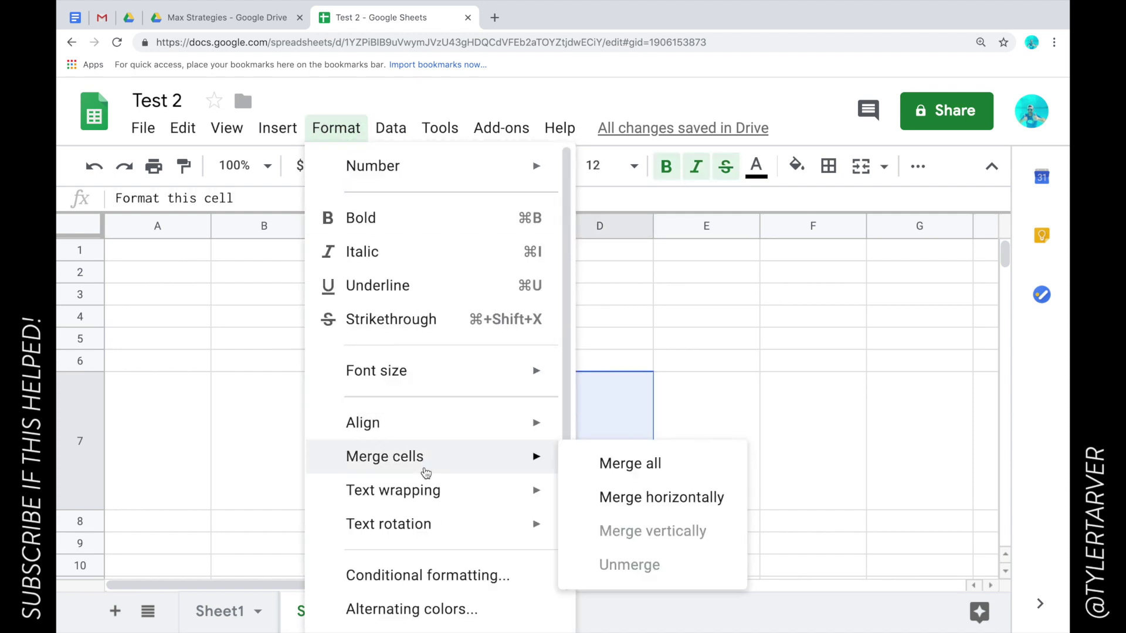
pyautogui.click(714, 416)
pyautogui.click(443, 403)
pyautogui.click(336, 128)
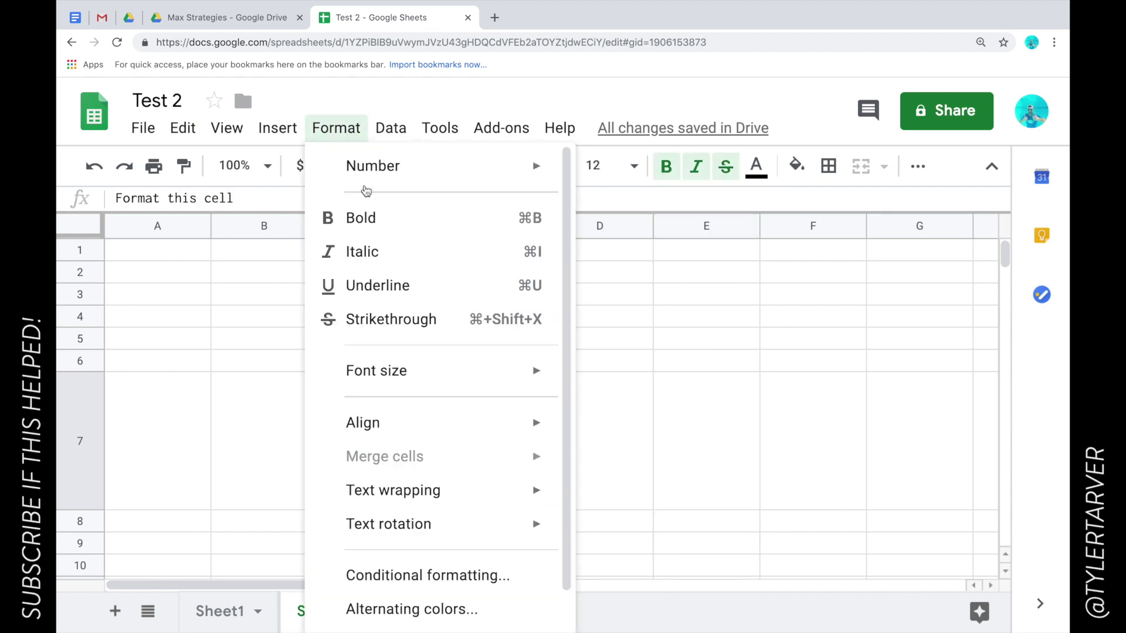
pyautogui.moveTo(426, 491)
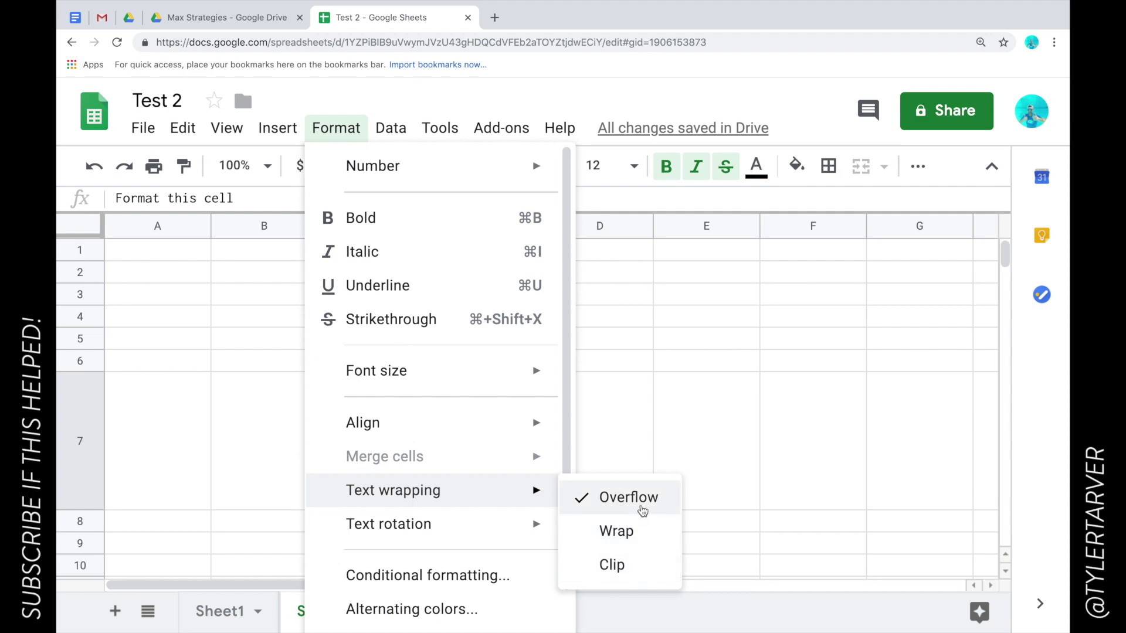
pyautogui.click(651, 419)
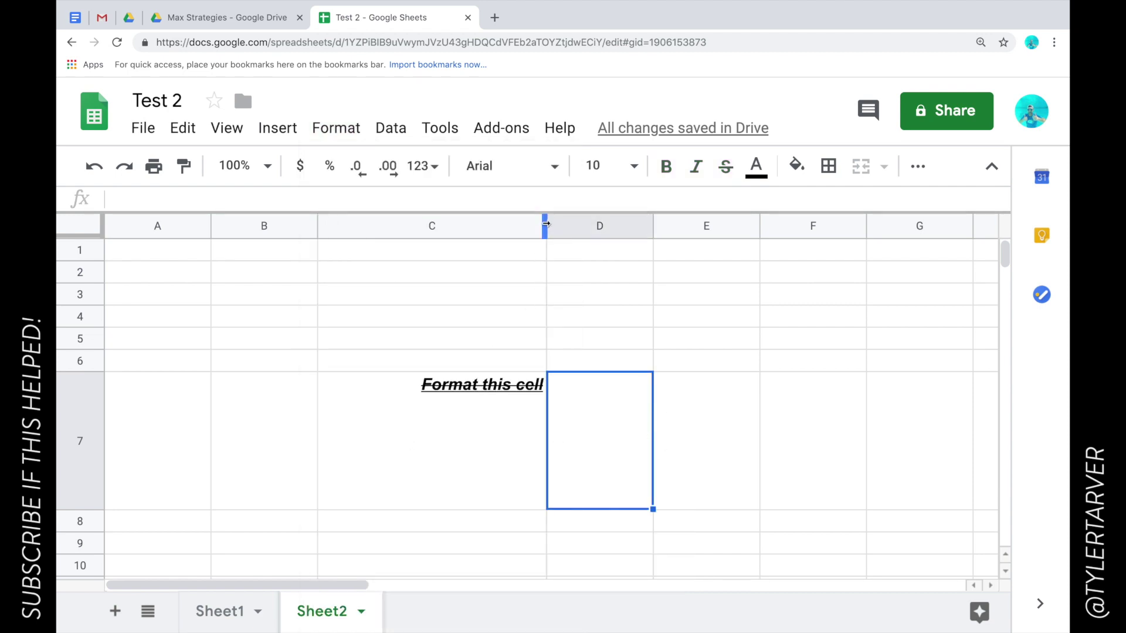
pyautogui.moveTo(546, 223); pyautogui.dragTo(405, 228)
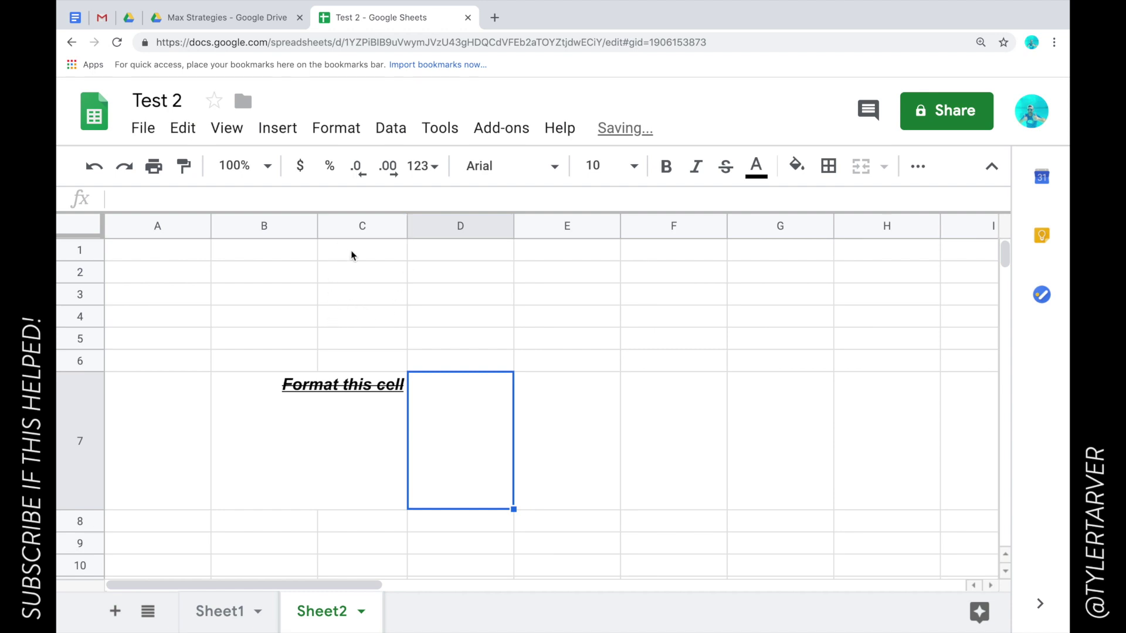
pyautogui.hotkey('ctrl', 'z')
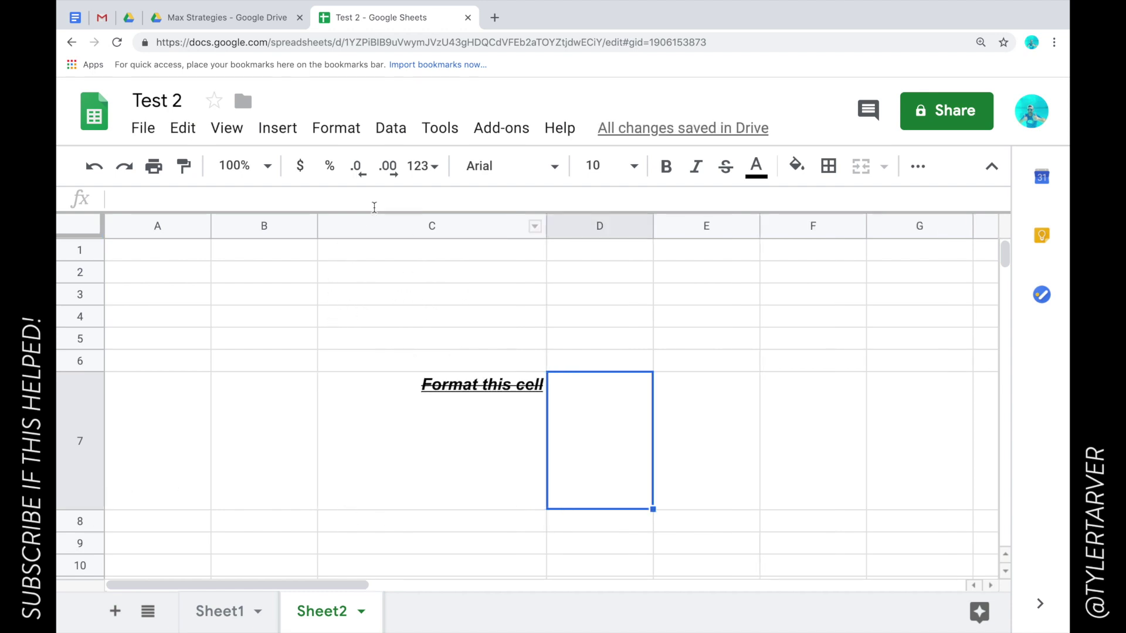
pyautogui.click(321, 232)
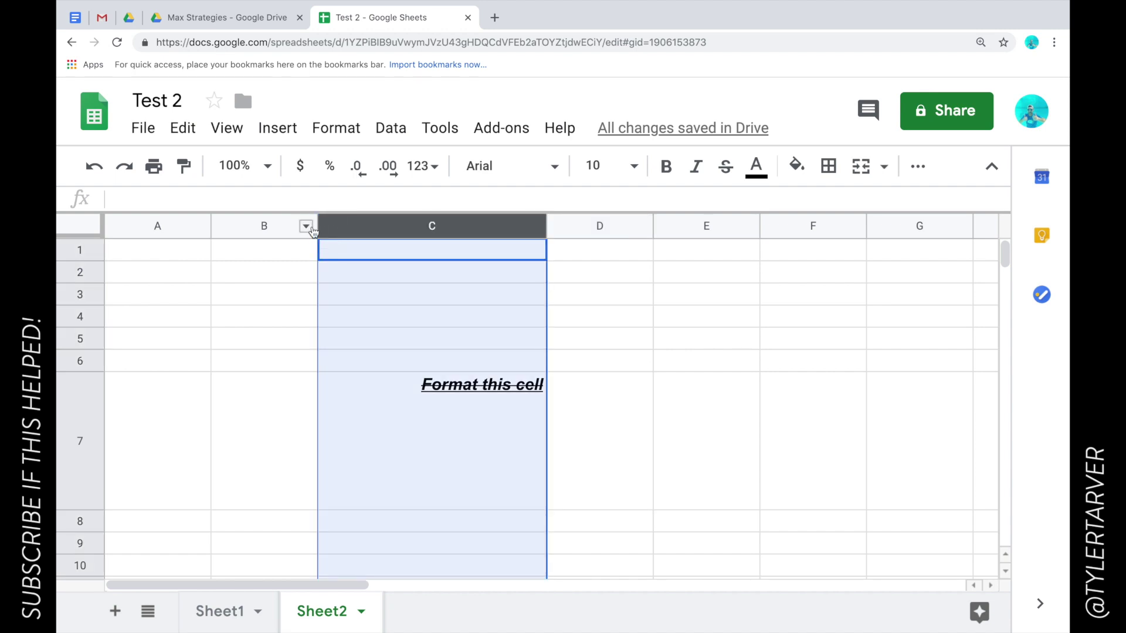
pyautogui.click(608, 317)
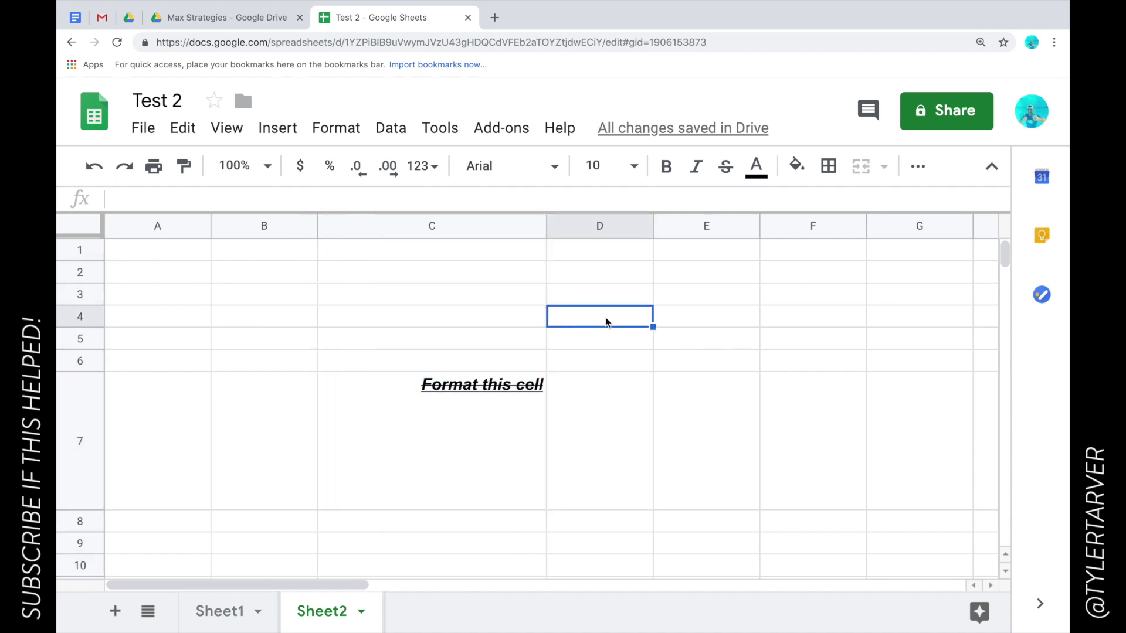
# Step: Enter 'this shows how to wrap or extend a cell' in D4 and reselect it
pyautogui.write('this is')
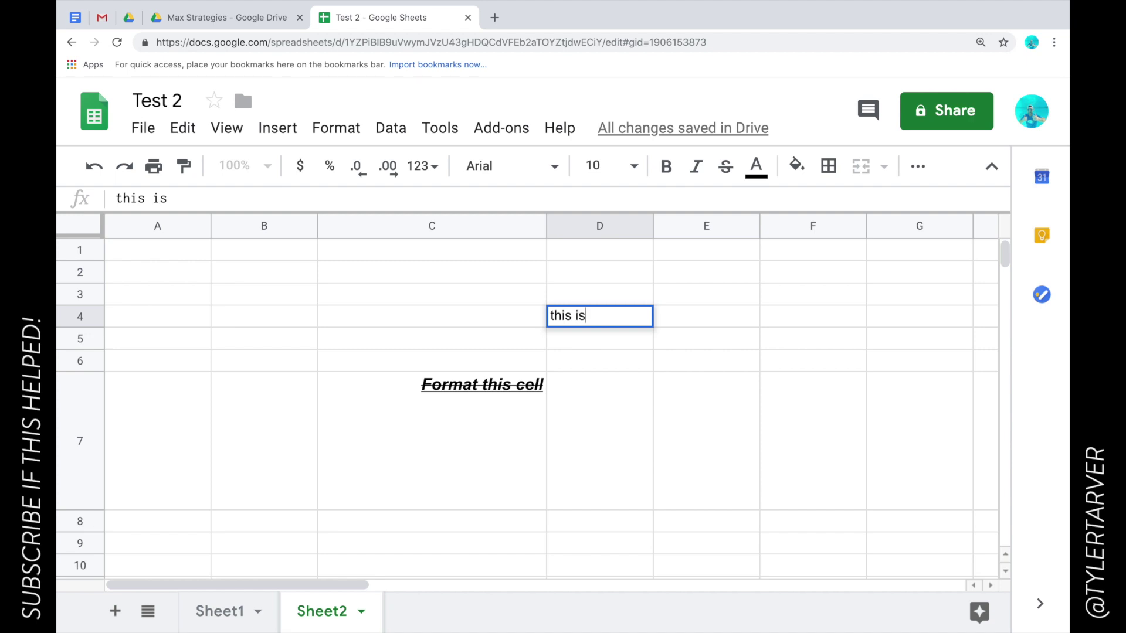
pyautogui.press('BackSpace')
pyautogui.press('BackSpace')
pyautogui.write('shows how ')
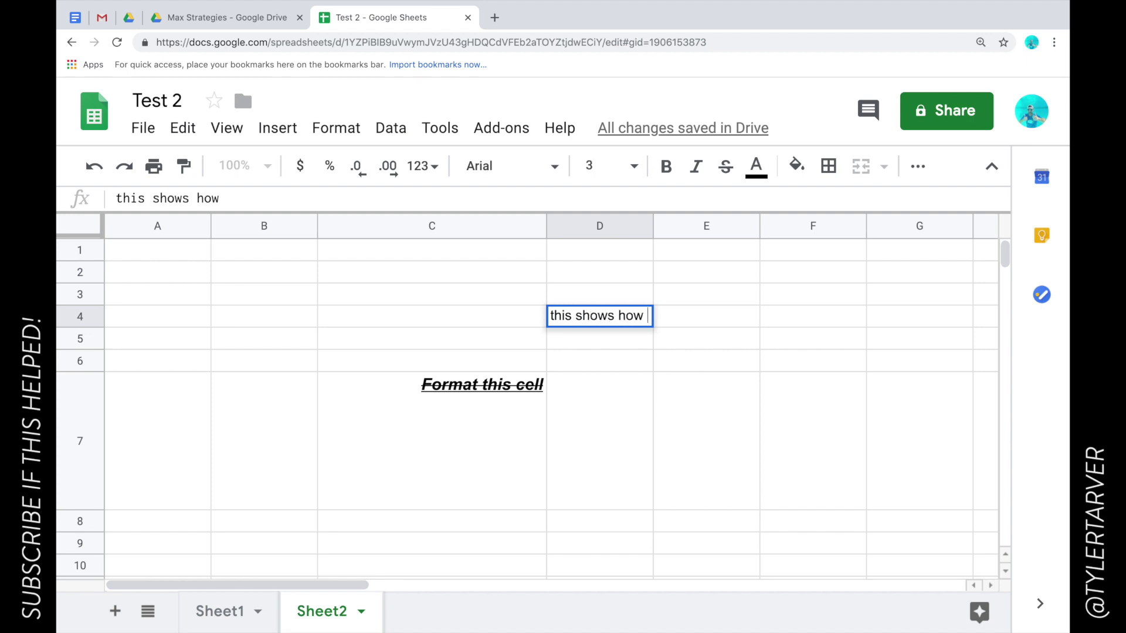
pyautogui.write('to wrap or')
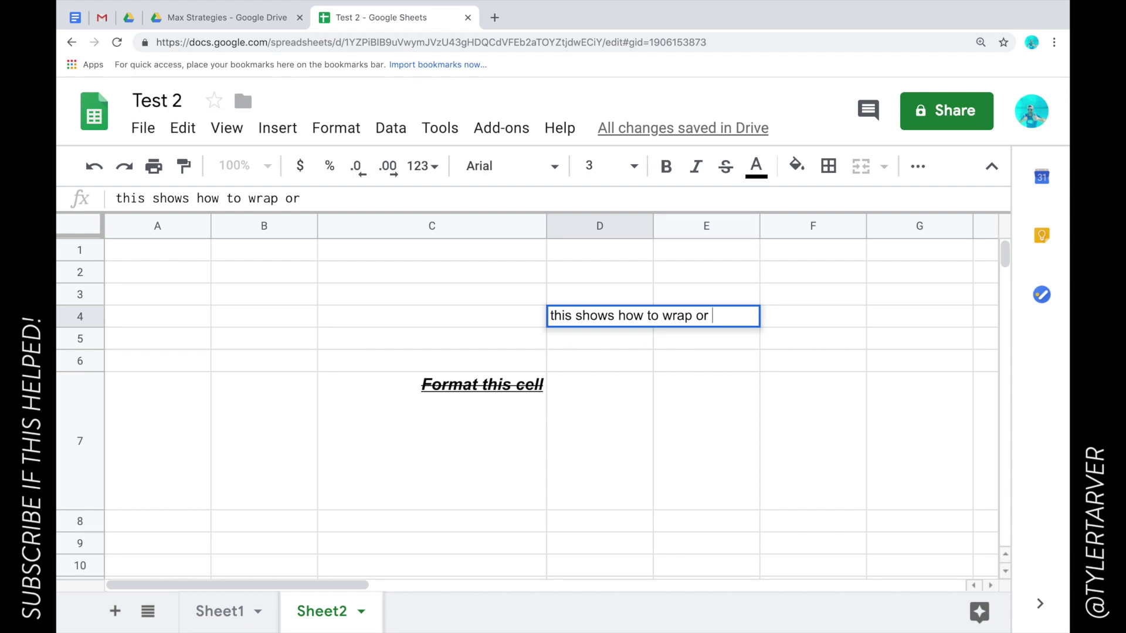
pyautogui.write(' extend ')
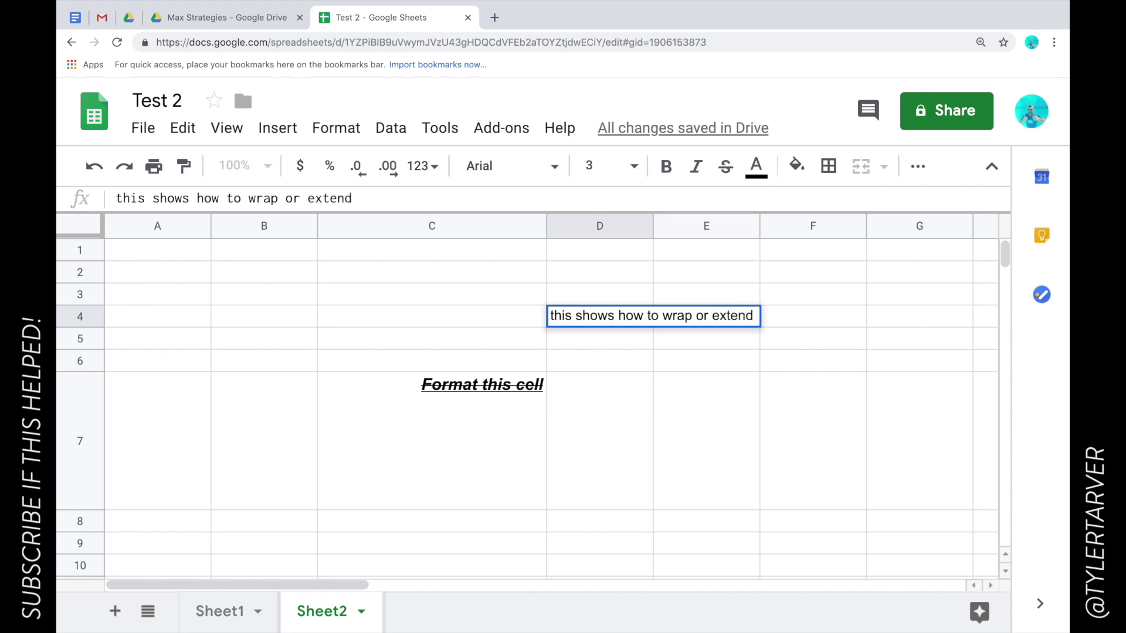
pyautogui.write('a cell')
pyautogui.press('Return')
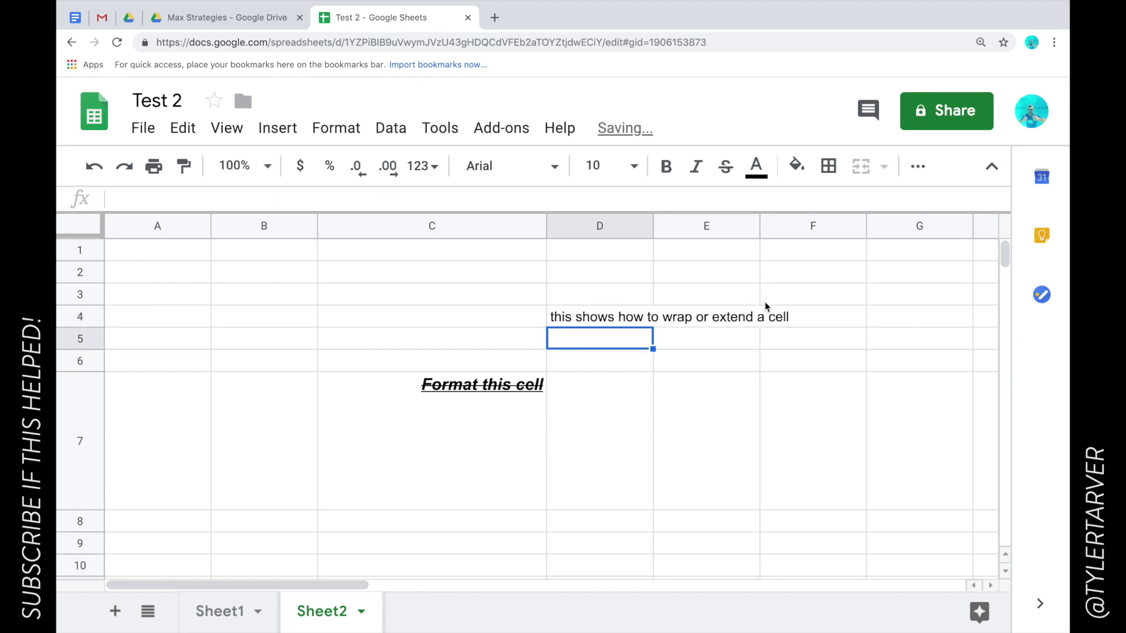
pyautogui.click(641, 314)
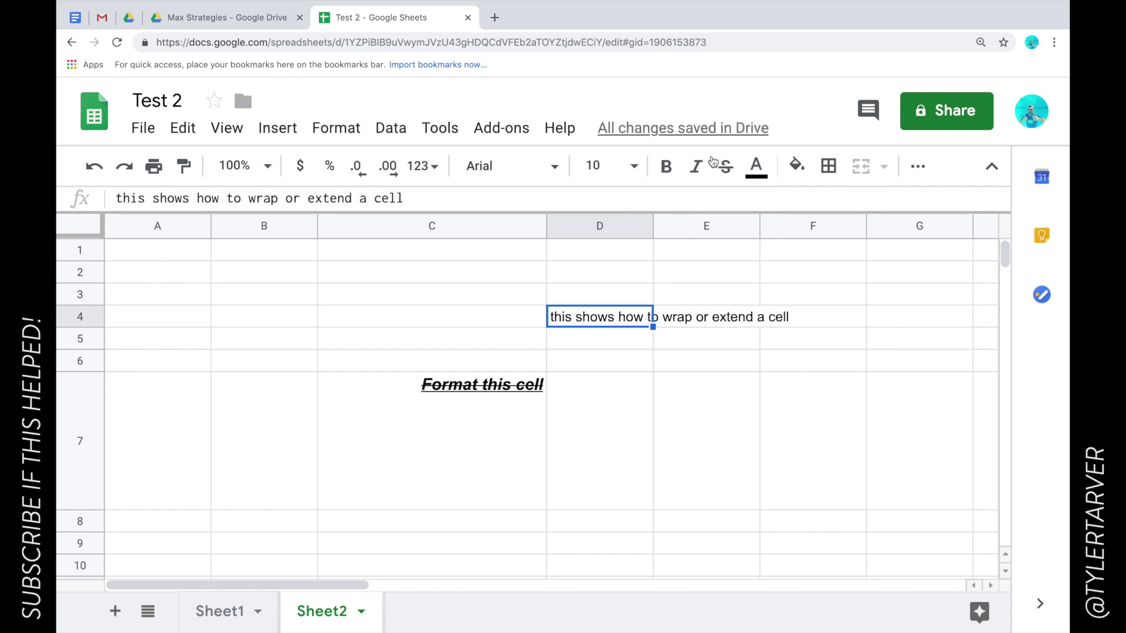
pyautogui.click(917, 168)
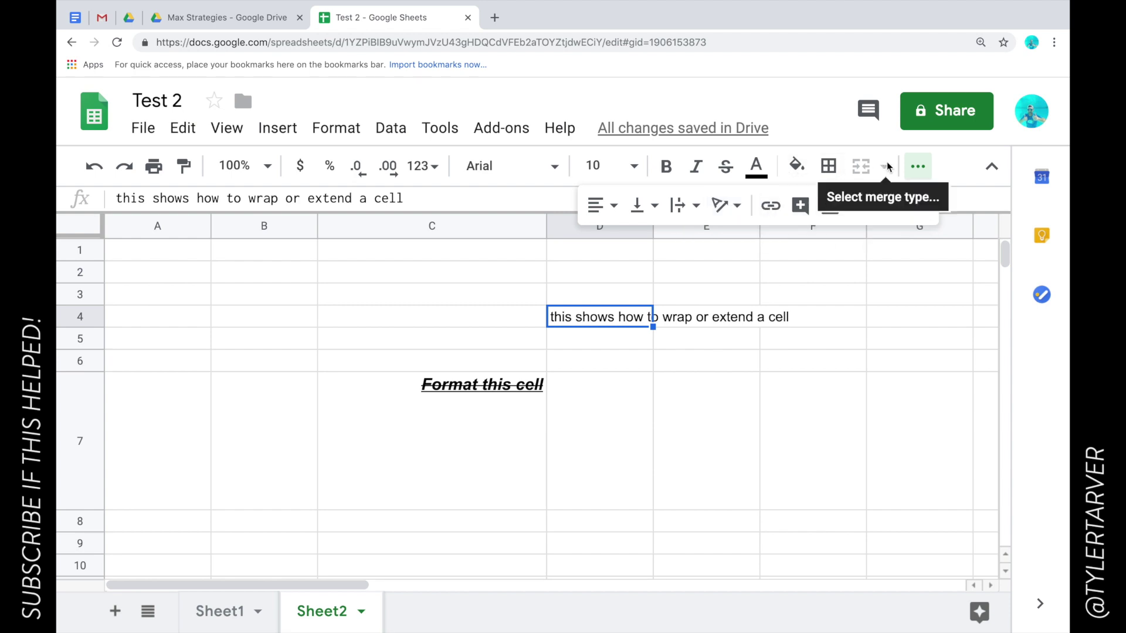
# Step: Try Wrap and then Clip text wrapping on D4's sentence
pyautogui.click(838, 296)
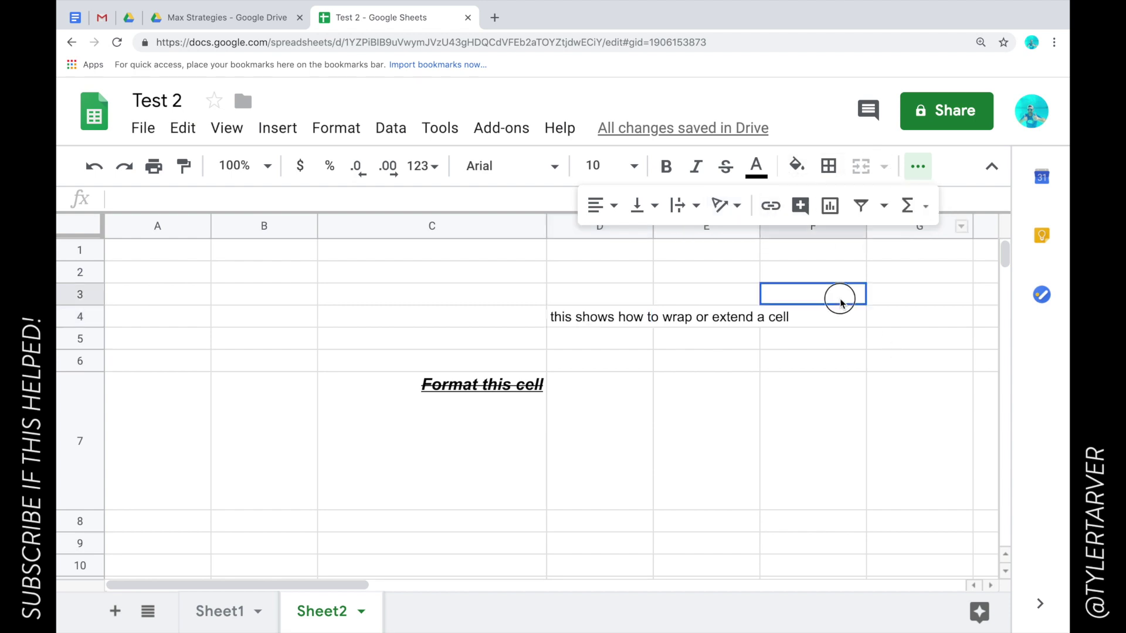
pyautogui.click(622, 319)
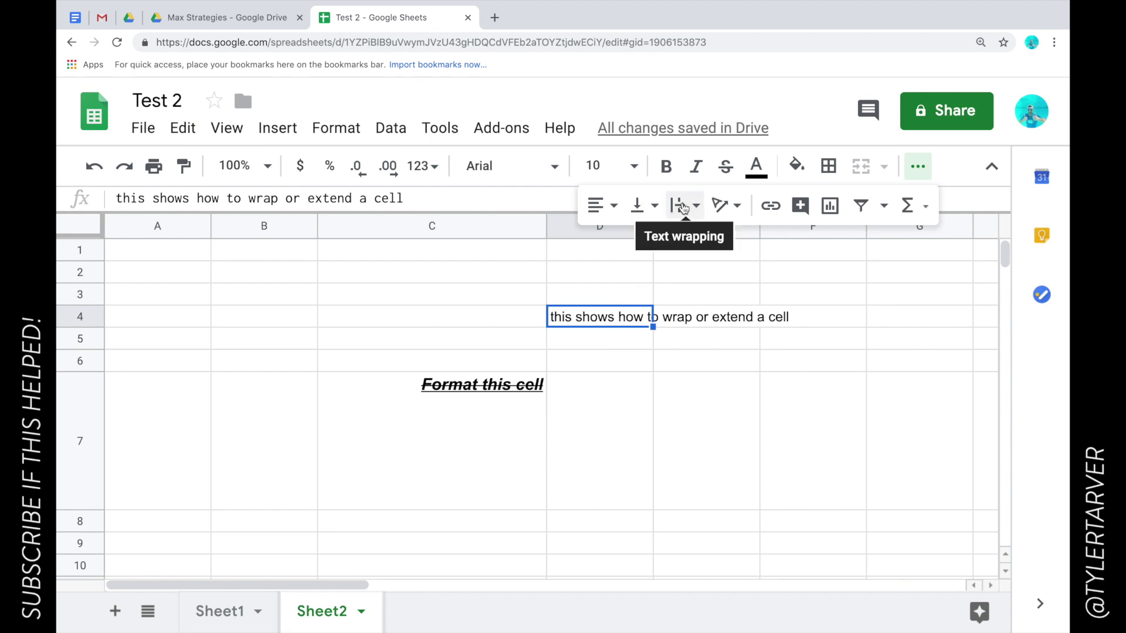
pyautogui.click(701, 213)
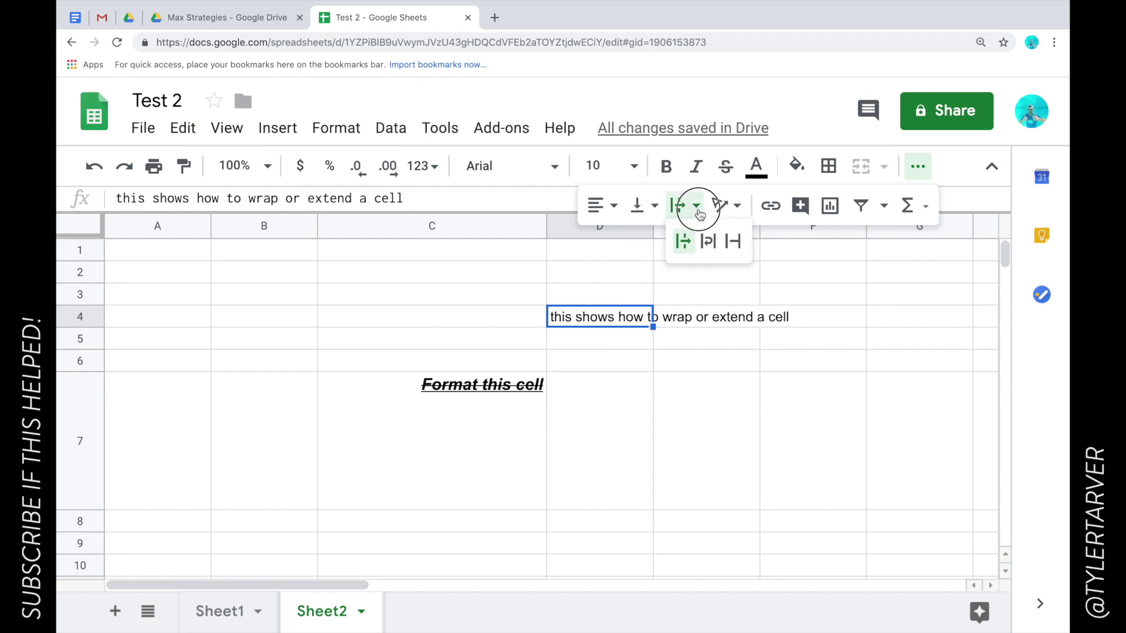
pyautogui.click(708, 245)
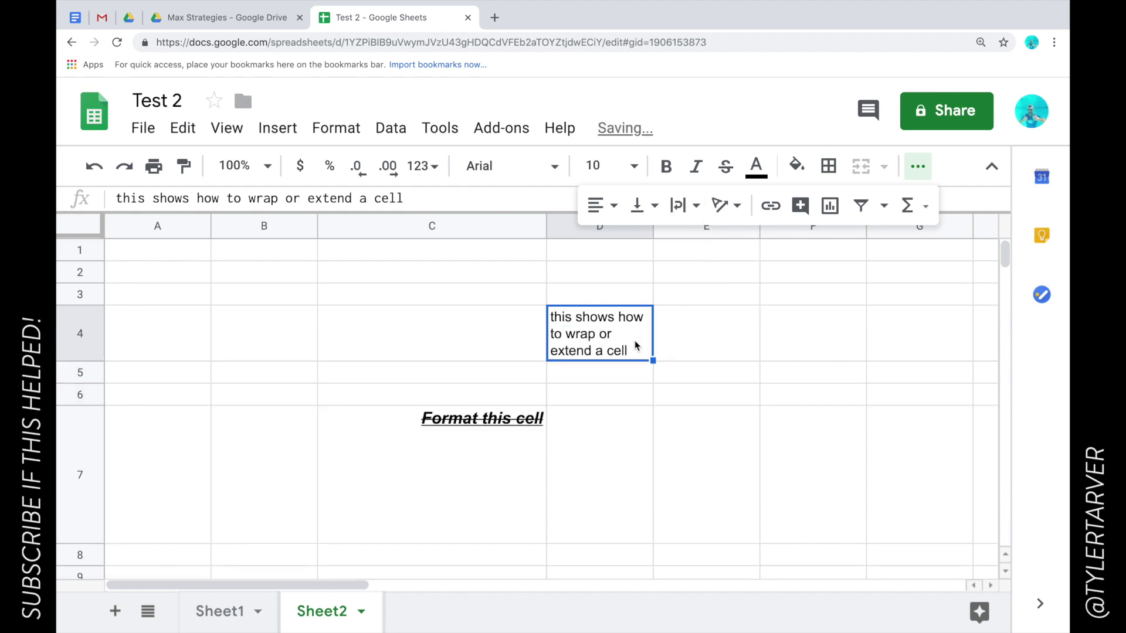
pyautogui.click(695, 206)
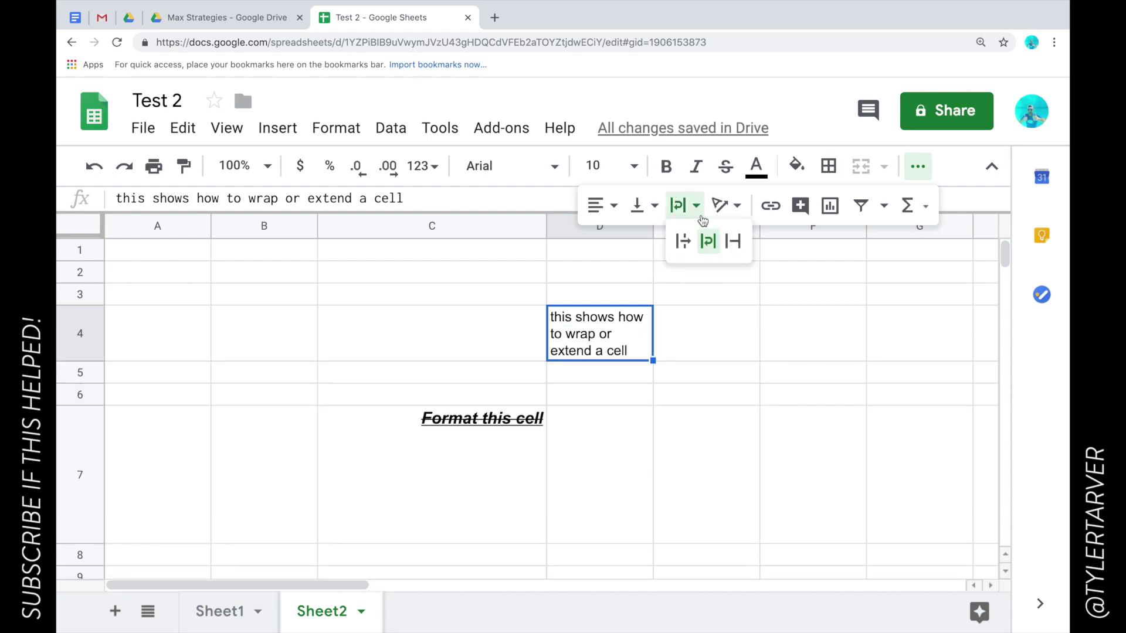
pyautogui.click(733, 243)
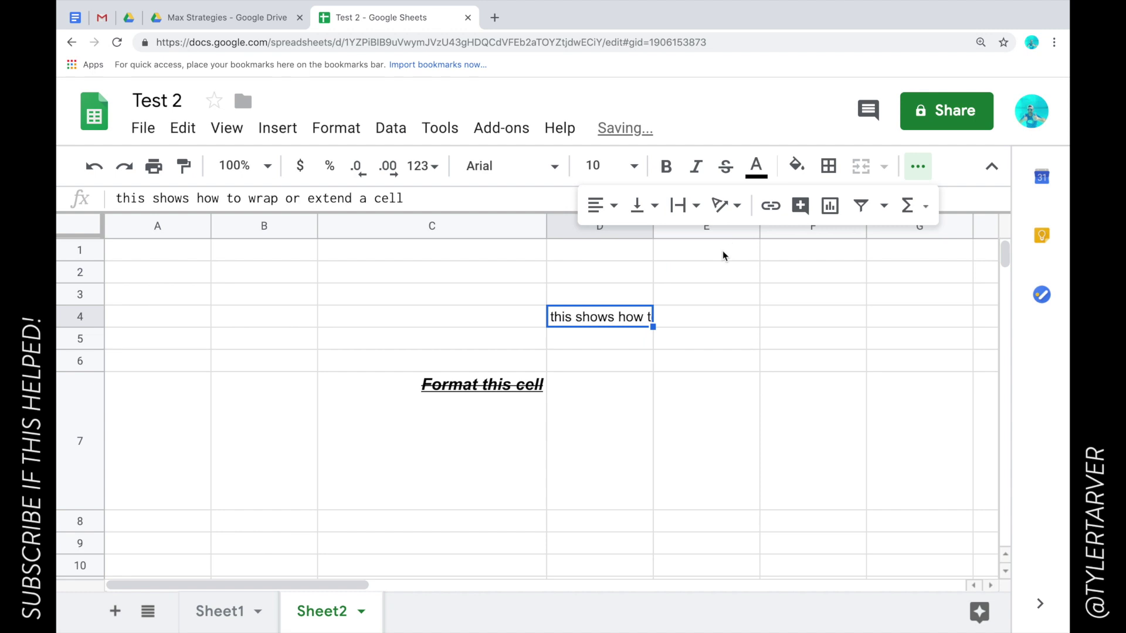
pyautogui.click(696, 317)
pyautogui.click(618, 316)
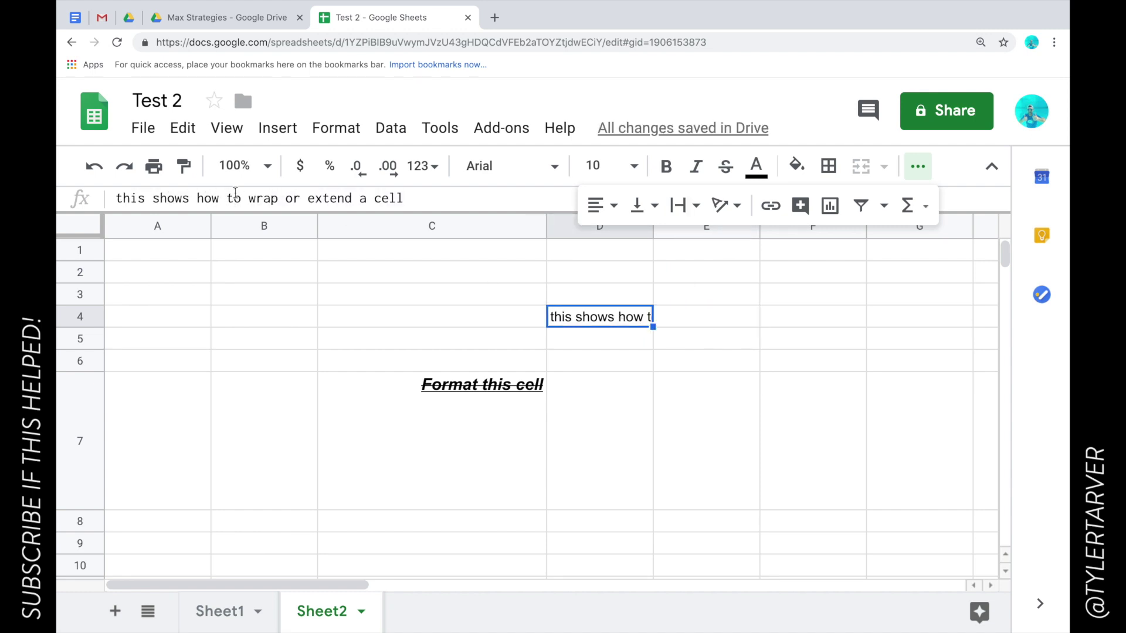
# Step: Set D4's text wrapping back to Wrap so the sentence spans three lines
pyautogui.click(585, 338)
pyautogui.click(584, 323)
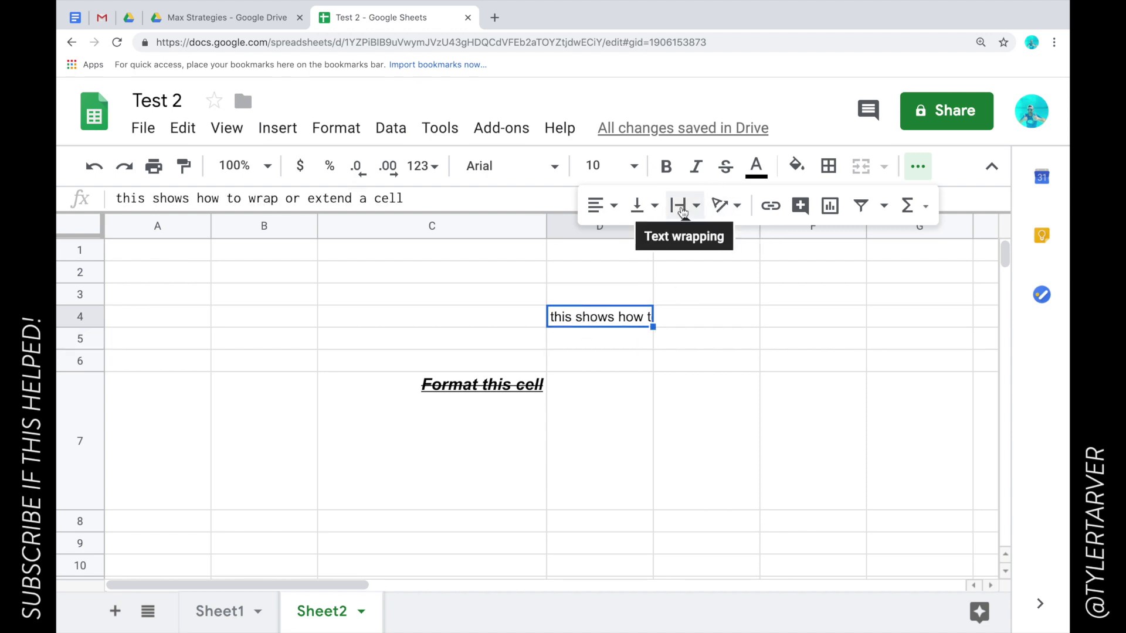
pyautogui.click(682, 206)
pyautogui.click(707, 242)
pyautogui.click(616, 403)
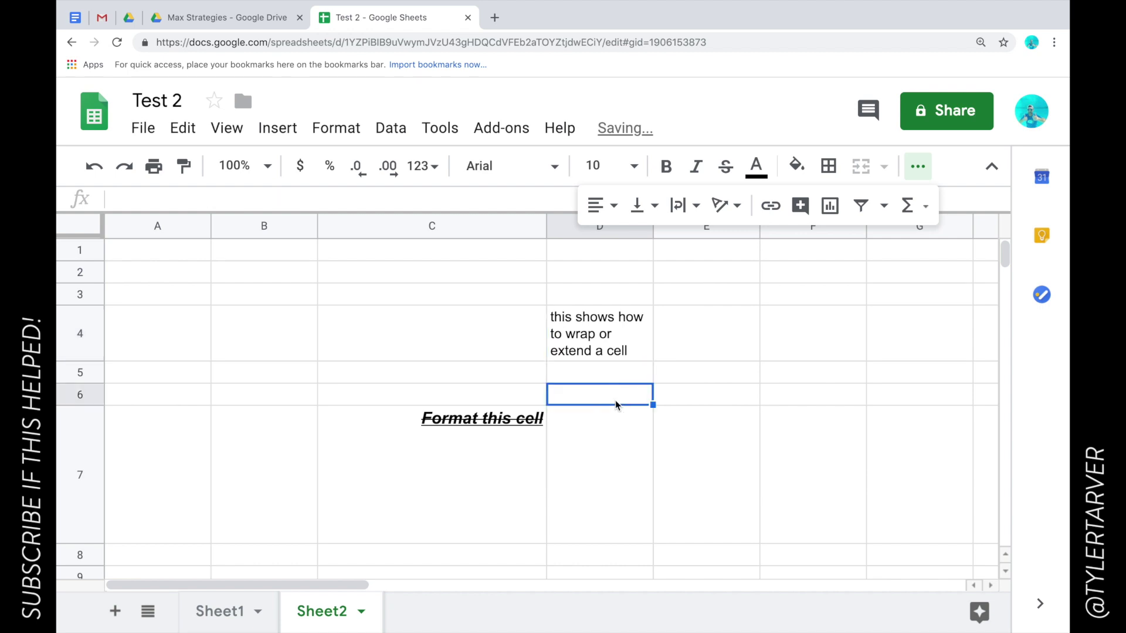
pyautogui.click(253, 381)
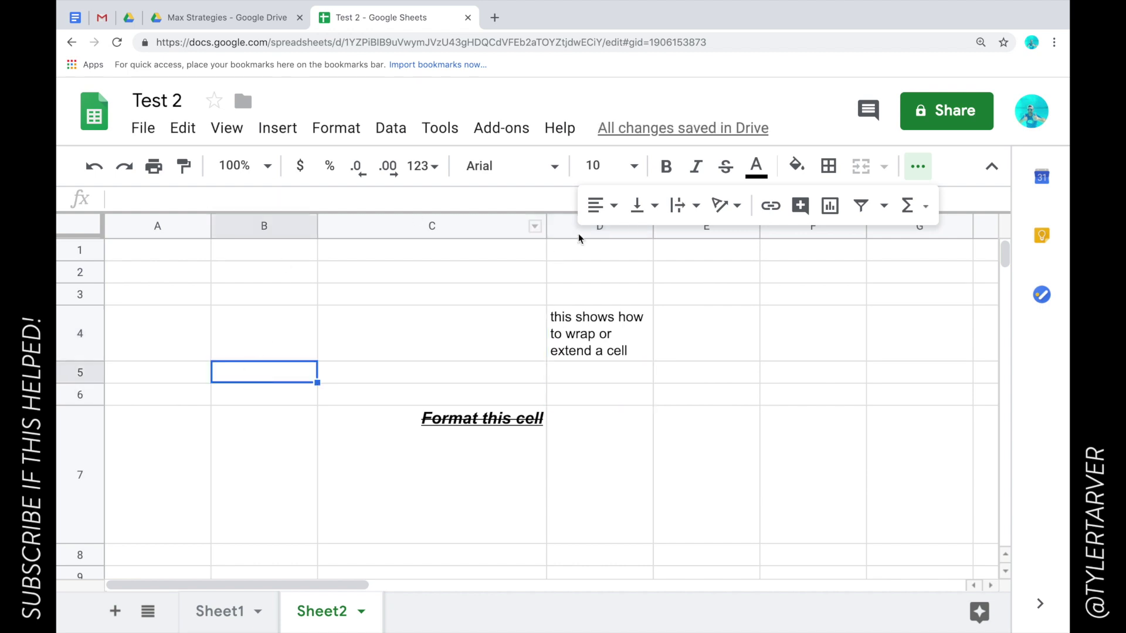
pyautogui.click(362, 128)
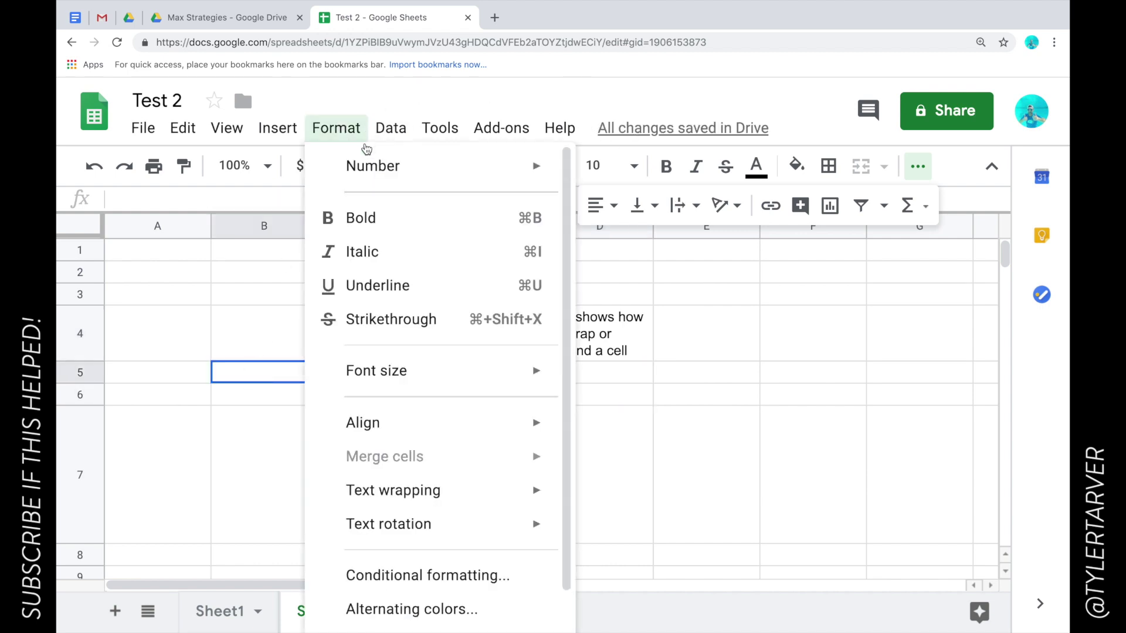
pyautogui.moveTo(432, 442)
pyautogui.moveTo(410, 476)
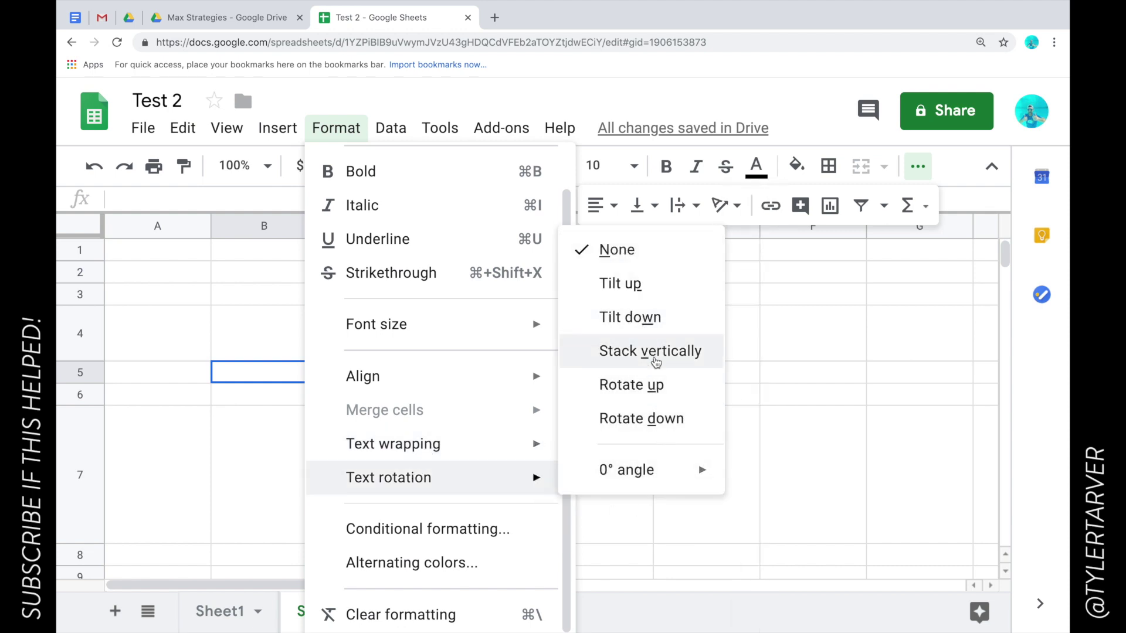
pyautogui.moveTo(457, 461)
pyautogui.click(264, 394)
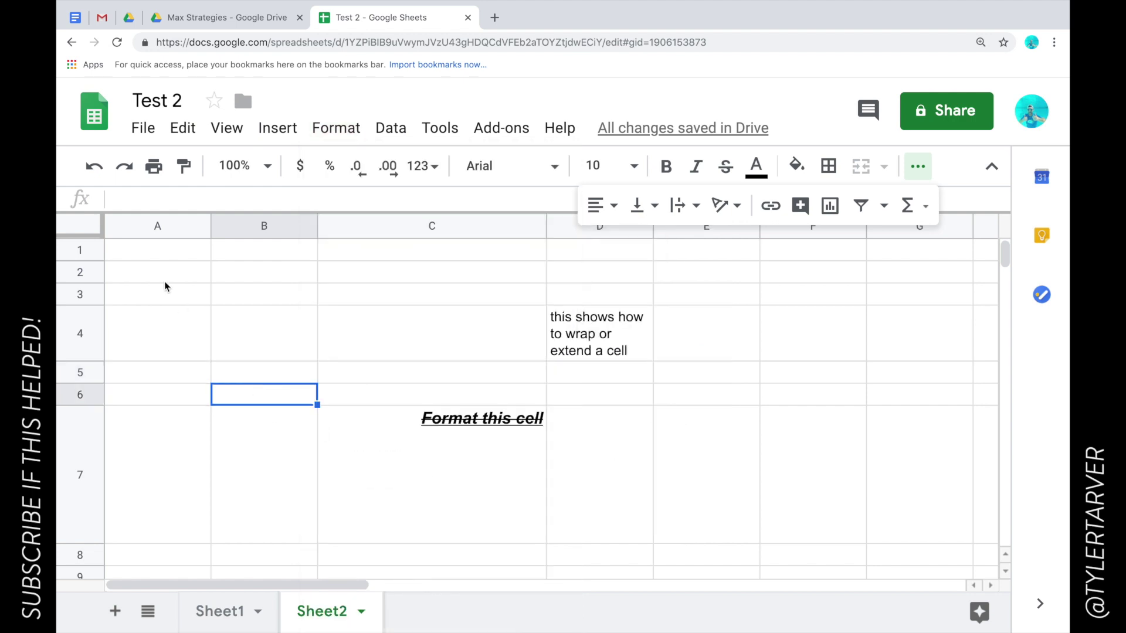
pyautogui.click(132, 248)
pyautogui.click(220, 250)
pyautogui.click(353, 249)
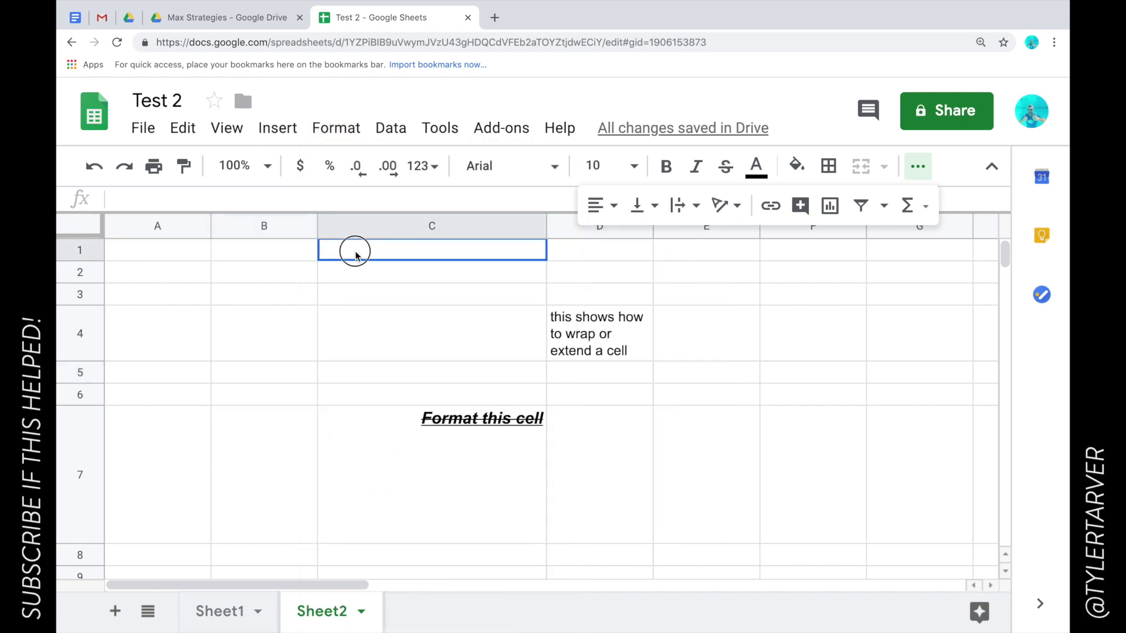
pyautogui.click(171, 255)
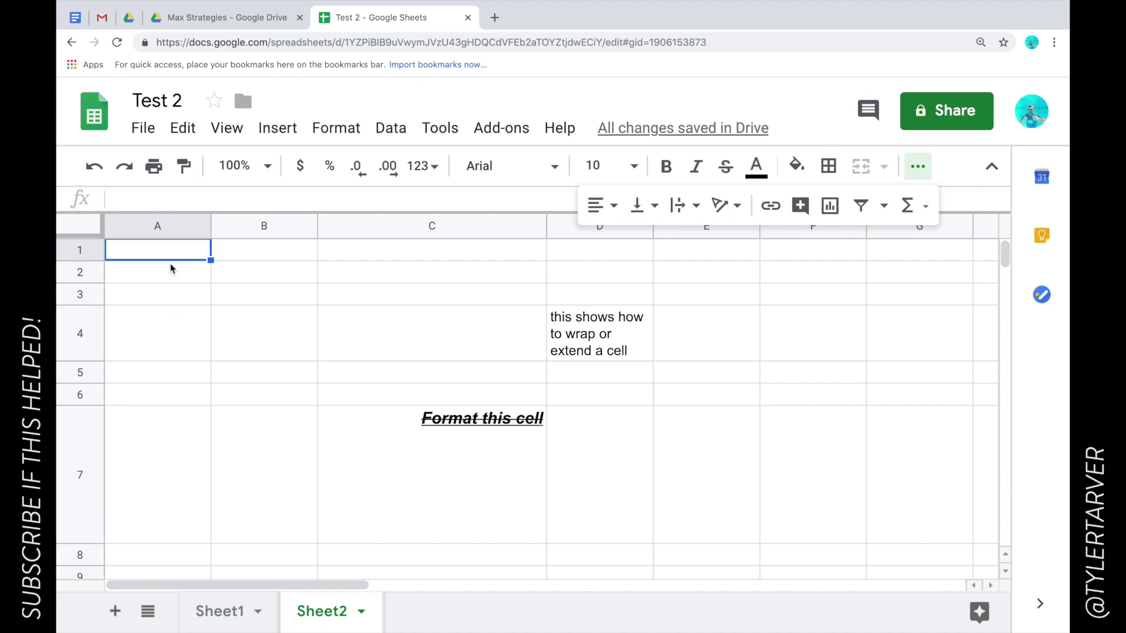
# Step: Select A2:A5 and enter a first set of numbers: 10, 10, 2, 5, 67
pyautogui.moveTo(158, 276); pyautogui.dragTo(156, 384)
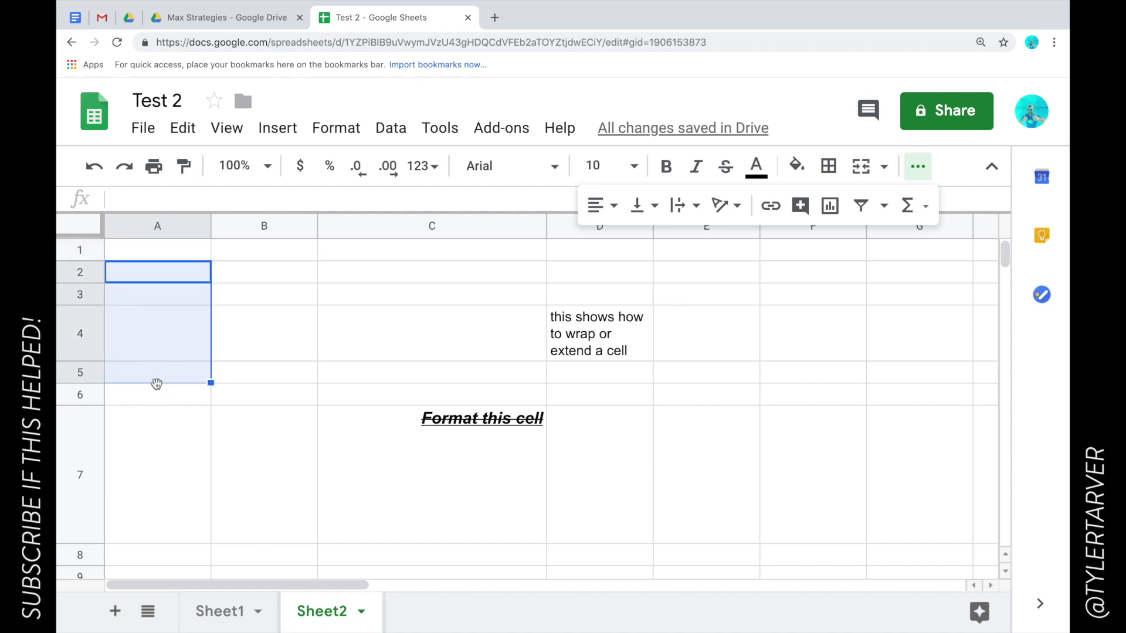
pyautogui.write('10')
pyautogui.press('Return')
pyautogui.write('10')
pyautogui.press('Return')
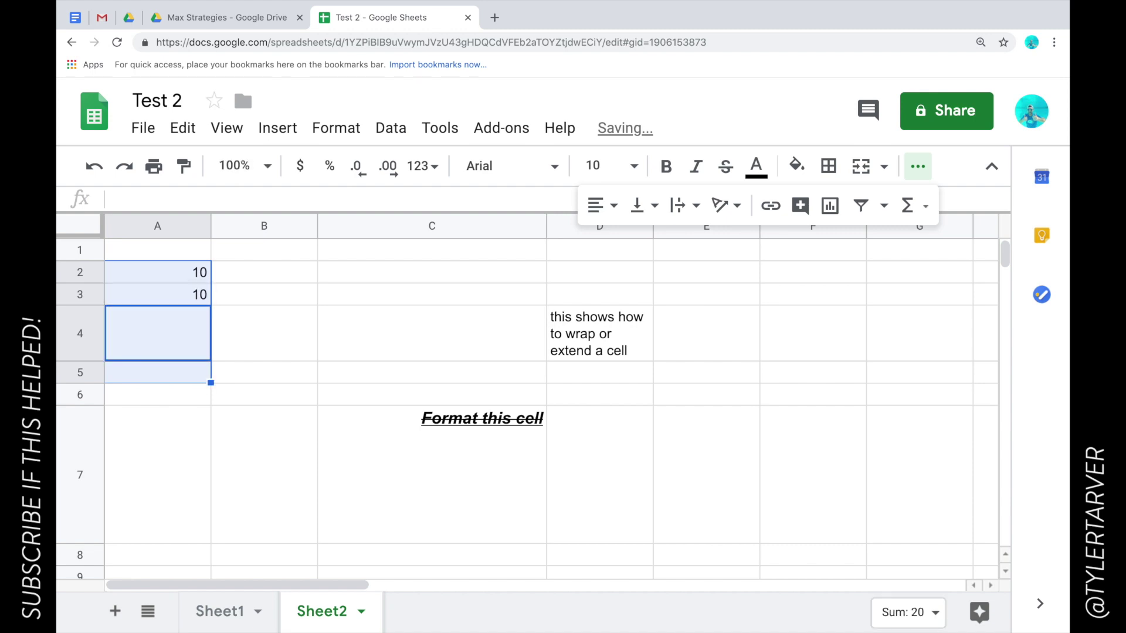
pyautogui.write('2')
pyautogui.press('Return')
pyautogui.write('5')
pyautogui.press('Return')
pyautogui.write('67')
pyautogui.press('Return')
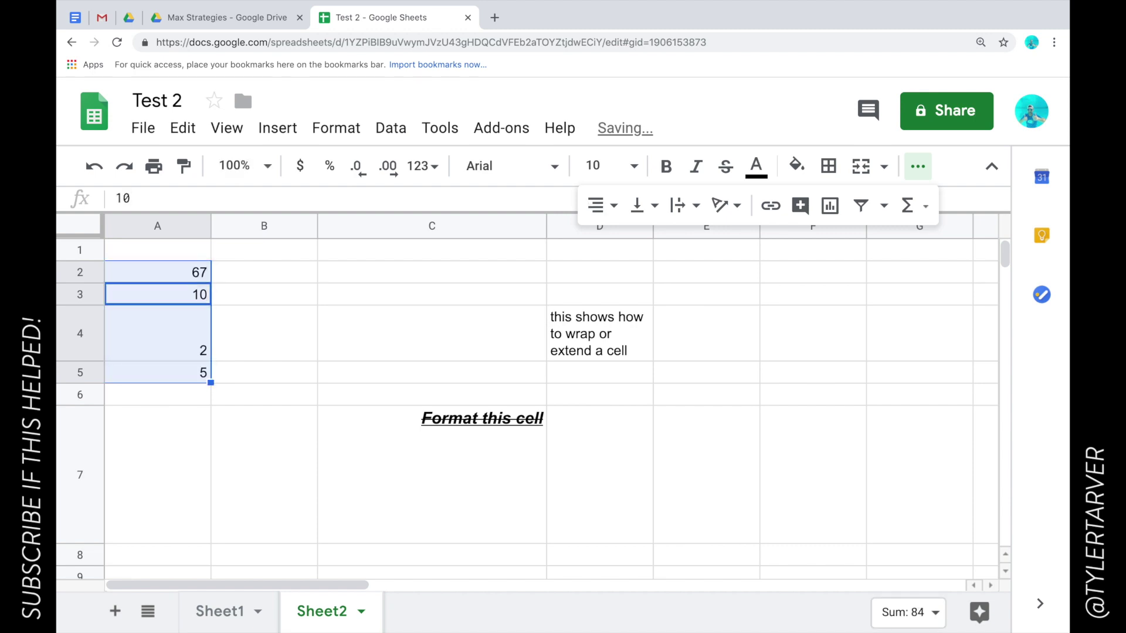
# Step: Re-enter the column A values as 8, 8, 6 and 65
pyautogui.press('Return')
pyautogui.write('8')
pyautogui.press('Return')
pyautogui.write('8 8 6 8')
pyautogui.press('Return')
pyautogui.write('6')
pyautogui.press('Return')
pyautogui.write('65')
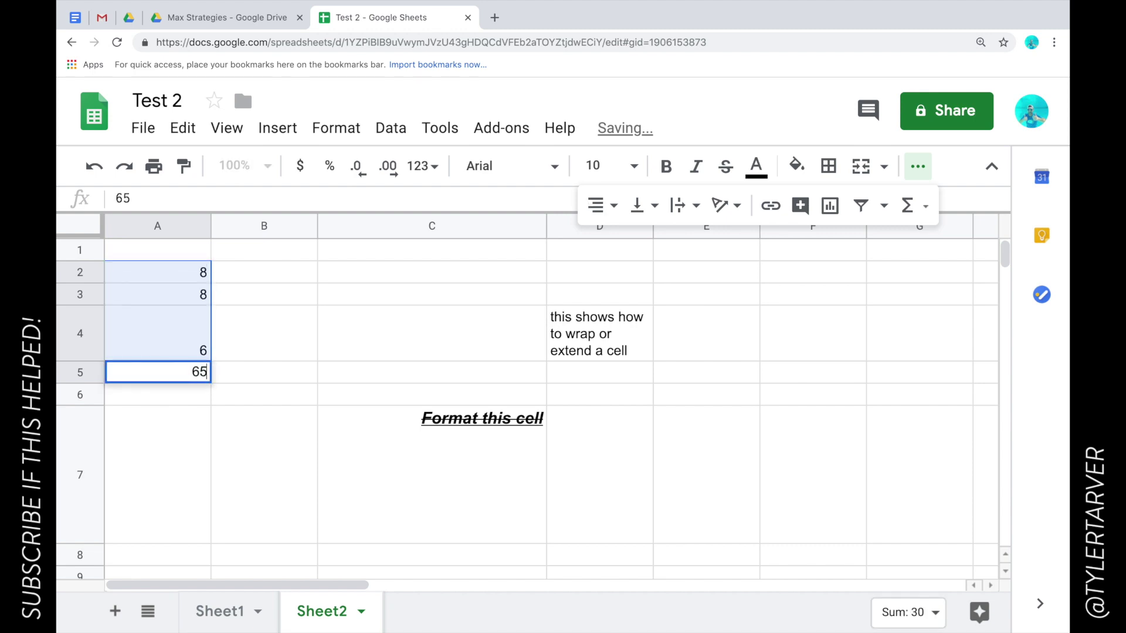
pyautogui.press('Return')
pyautogui.click(163, 422)
# Step: Type 'numbers i typed on the fly' into A1 and narrow column A
pyautogui.click(176, 376)
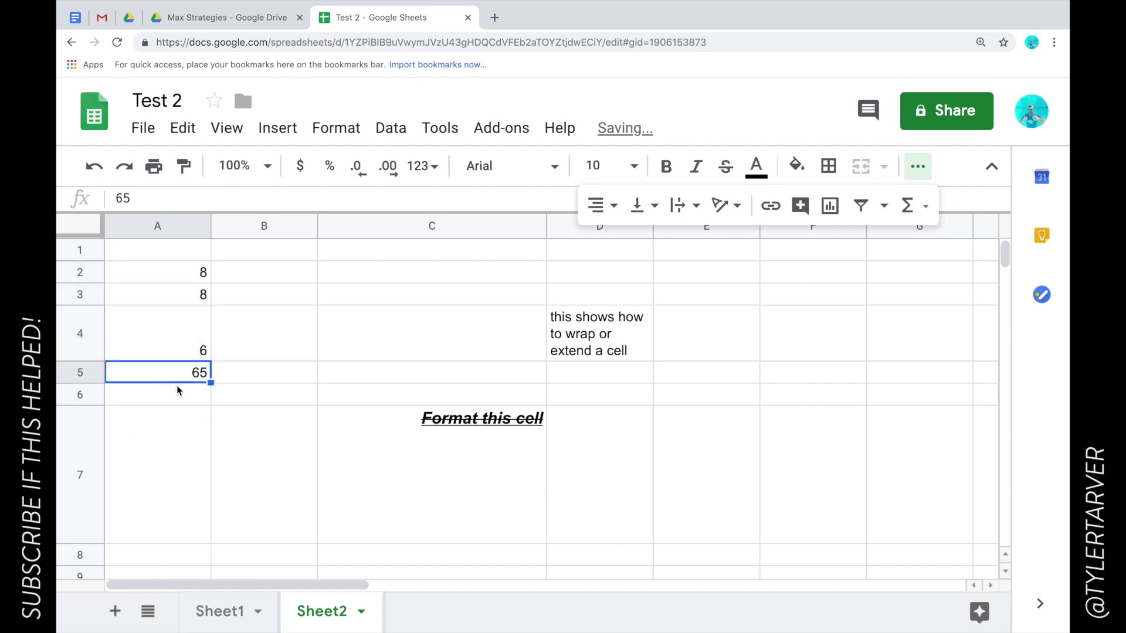
pyautogui.click(185, 248)
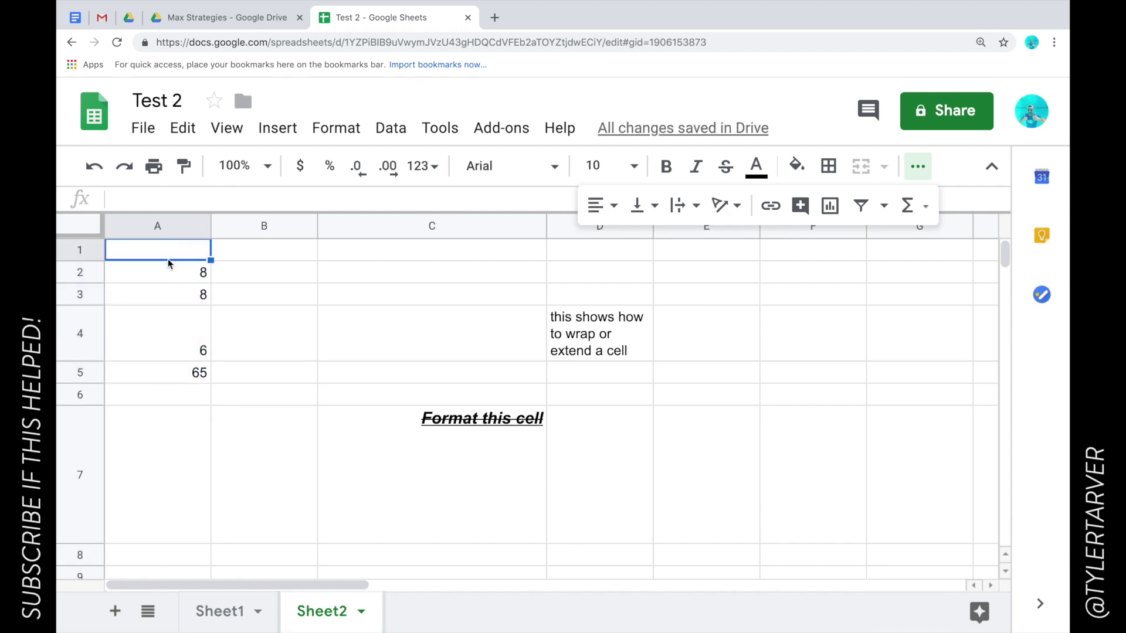
pyautogui.write('num')
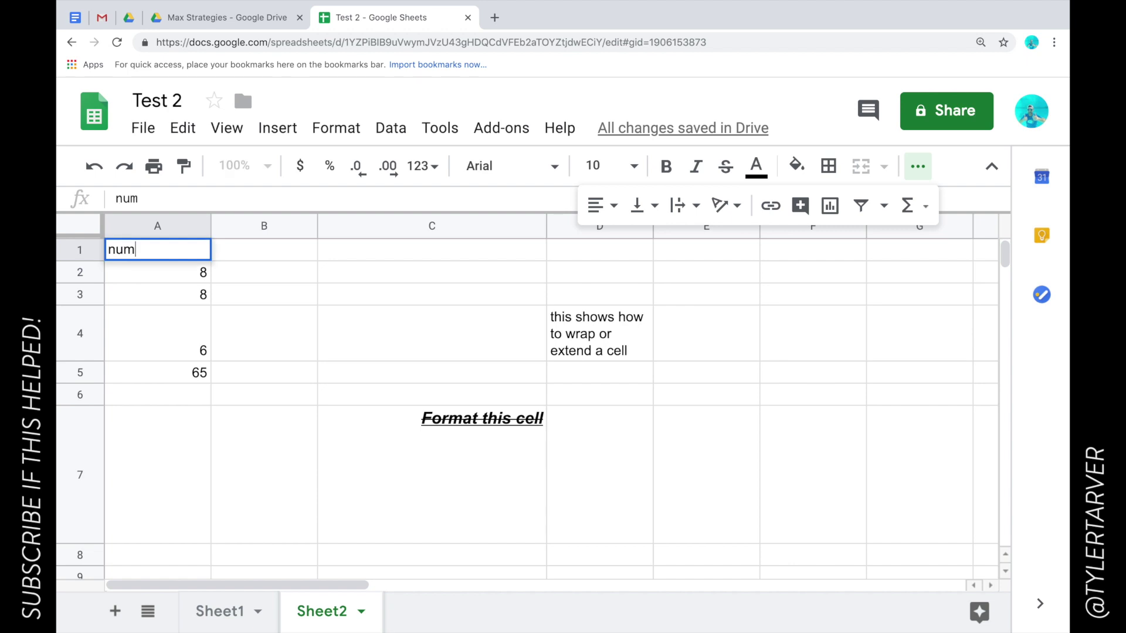
pyautogui.write('bers i typed on the fly')
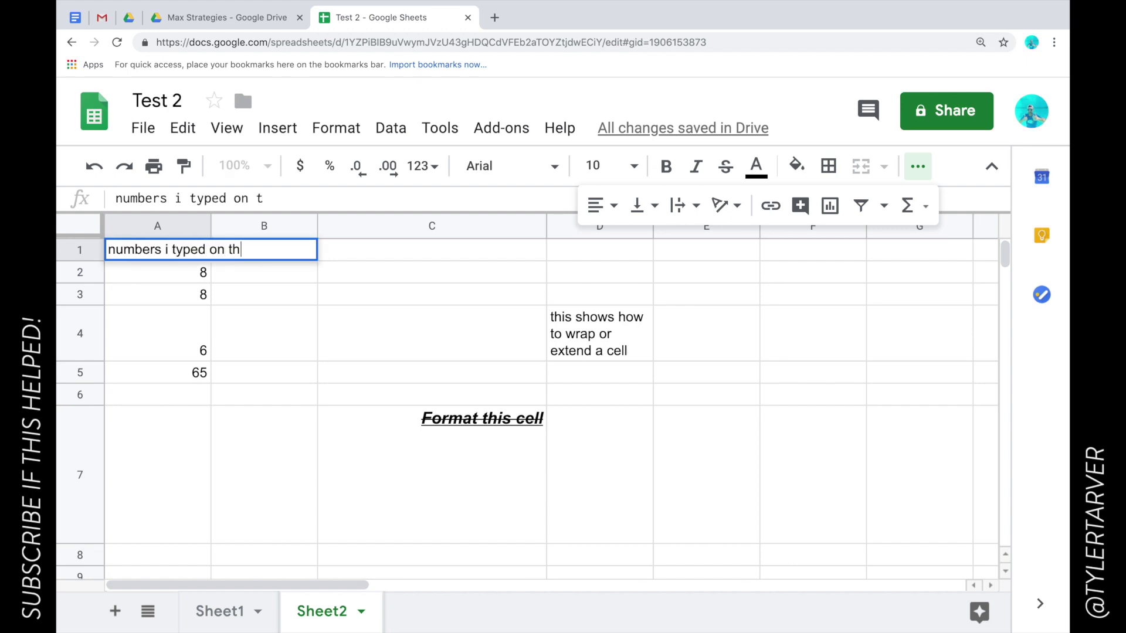
pyautogui.press('Return')
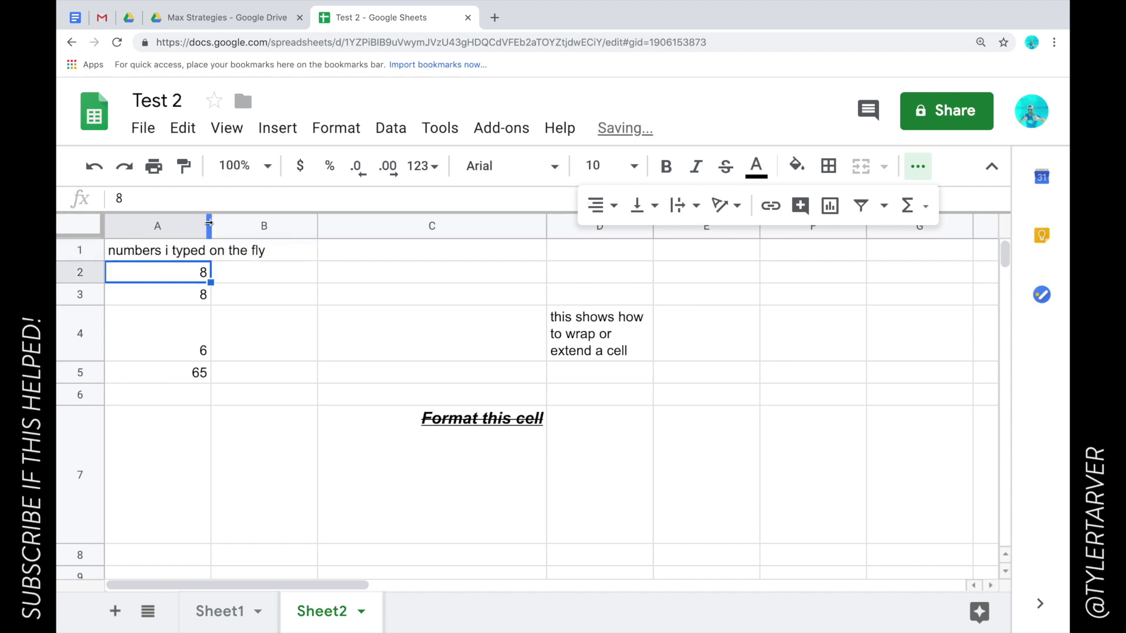
pyautogui.moveTo(211, 226); pyautogui.dragTo(159, 225)
pyautogui.click(124, 258)
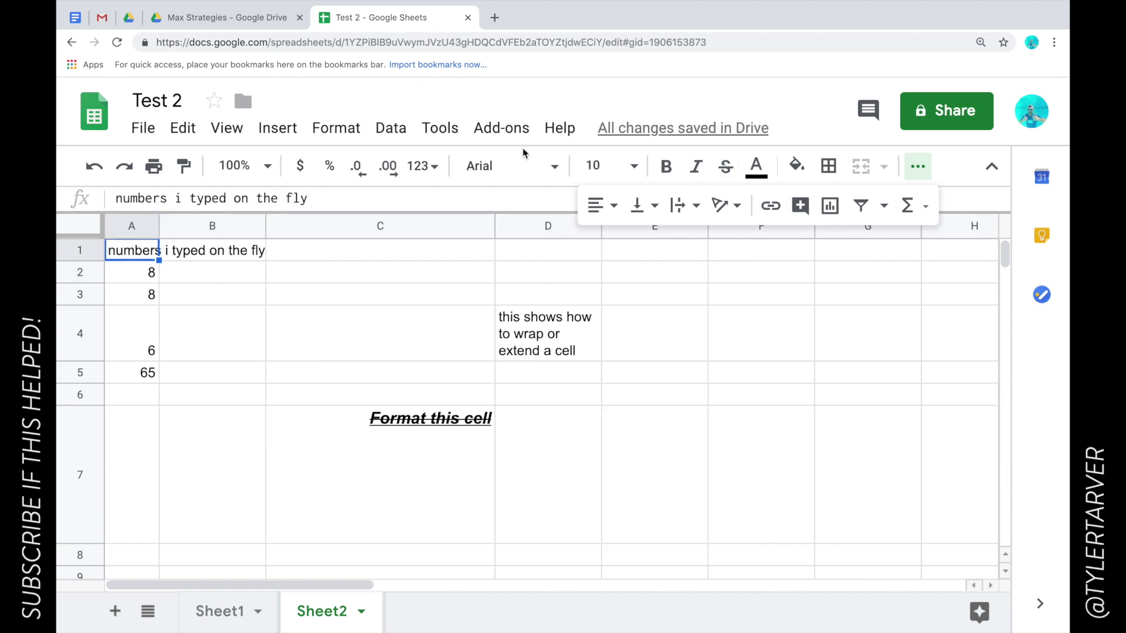
# Step: Rotate the A1 header text to 90° and narrow column A to fit it
pyautogui.click(362, 132)
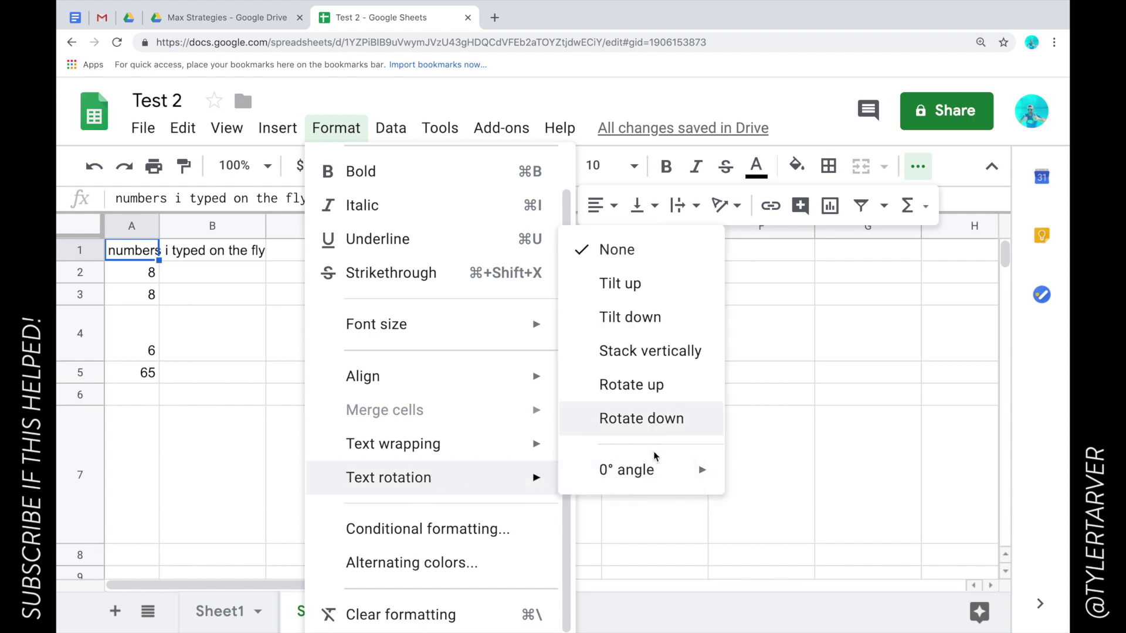
pyautogui.moveTo(653, 482)
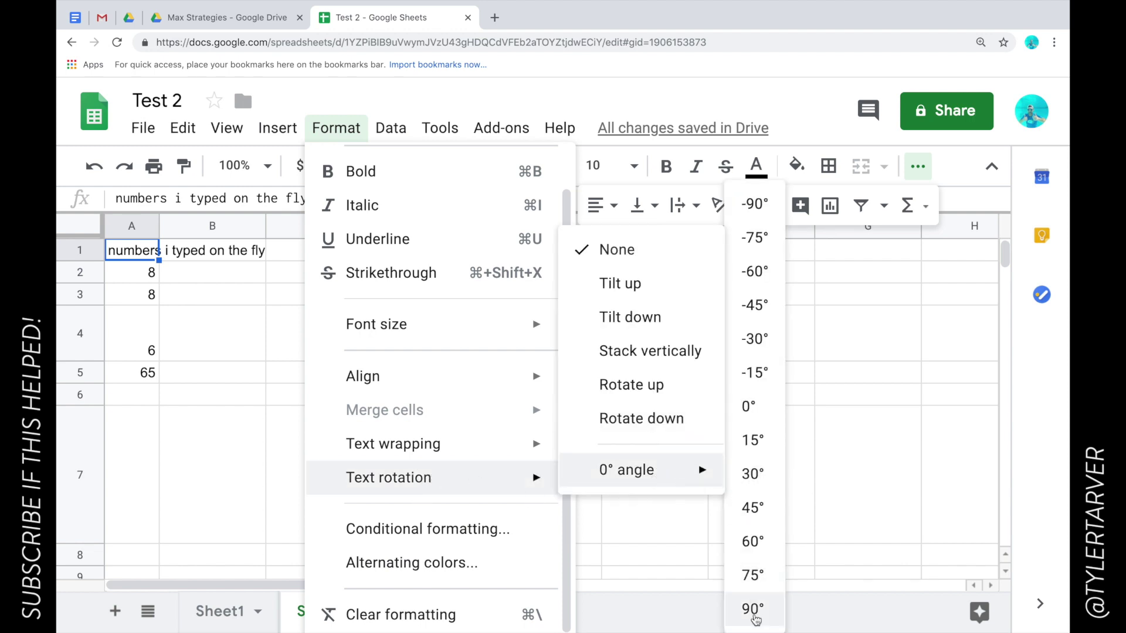
pyautogui.click(753, 610)
pyautogui.click(184, 466)
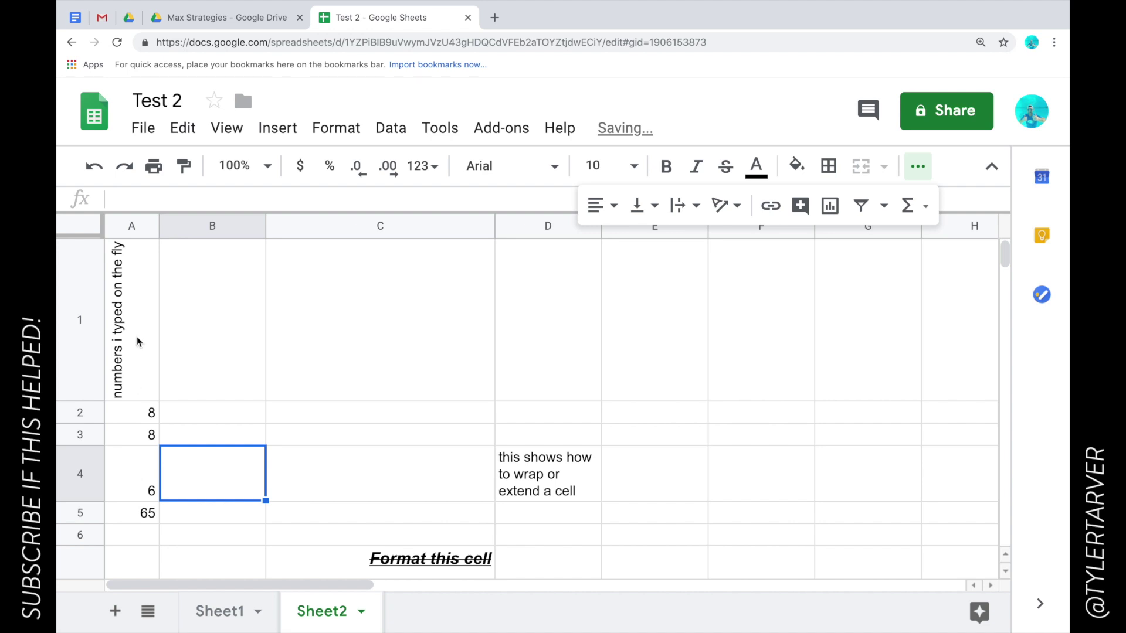
pyautogui.moveTo(157, 232); pyautogui.dragTo(136, 230)
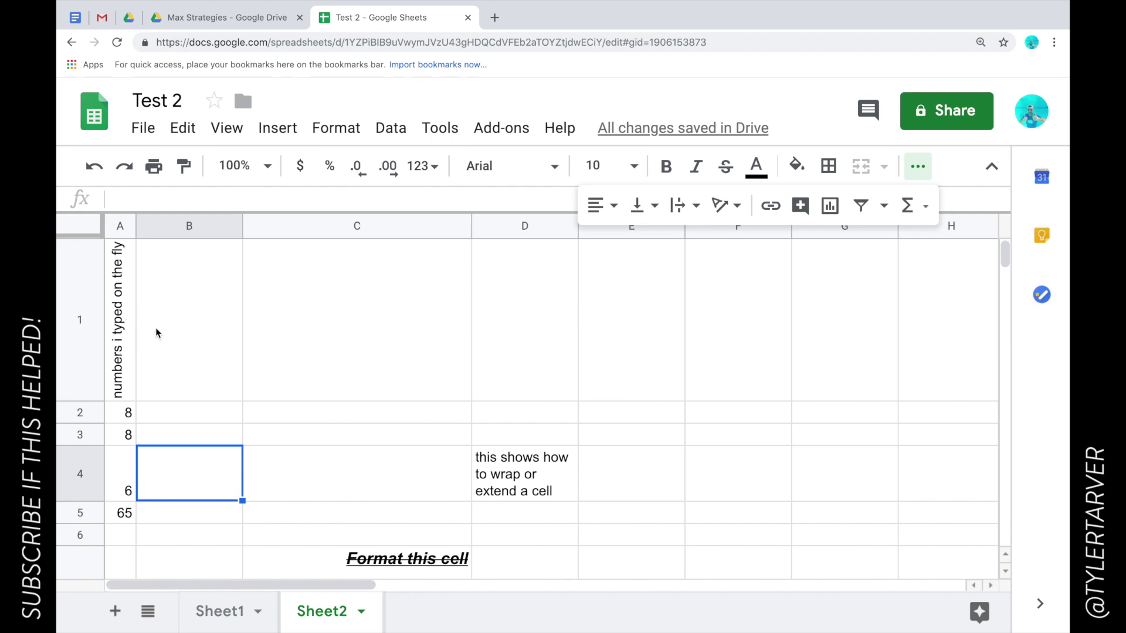
pyautogui.click(335, 127)
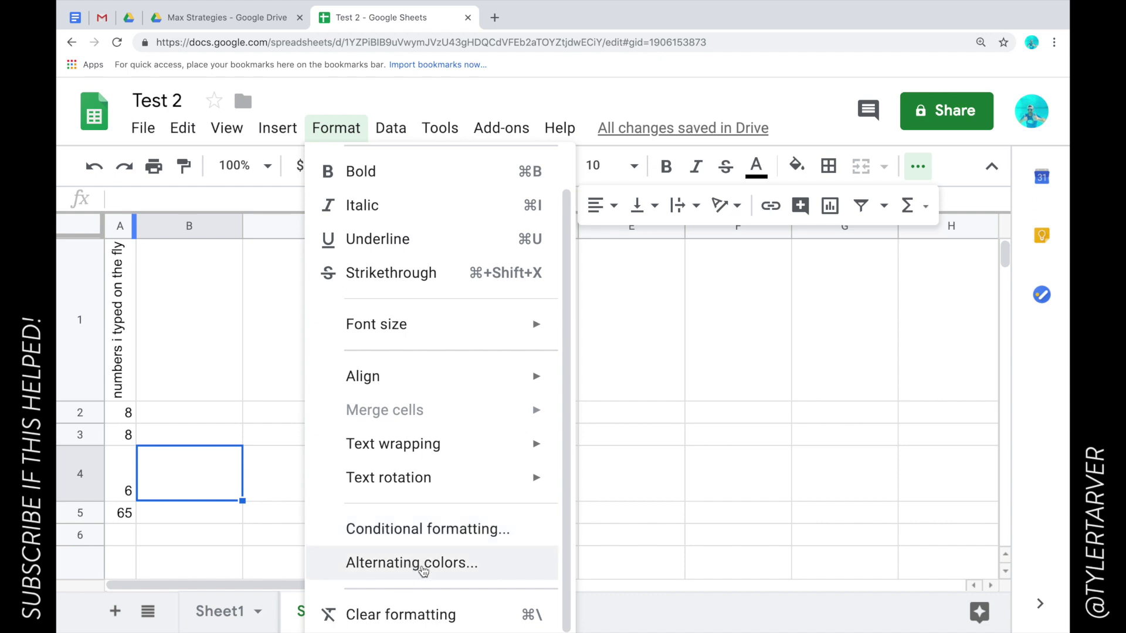
# Step: Apply the cyan alternating-colors style to B4, briefly trying green first
pyautogui.click(367, 566)
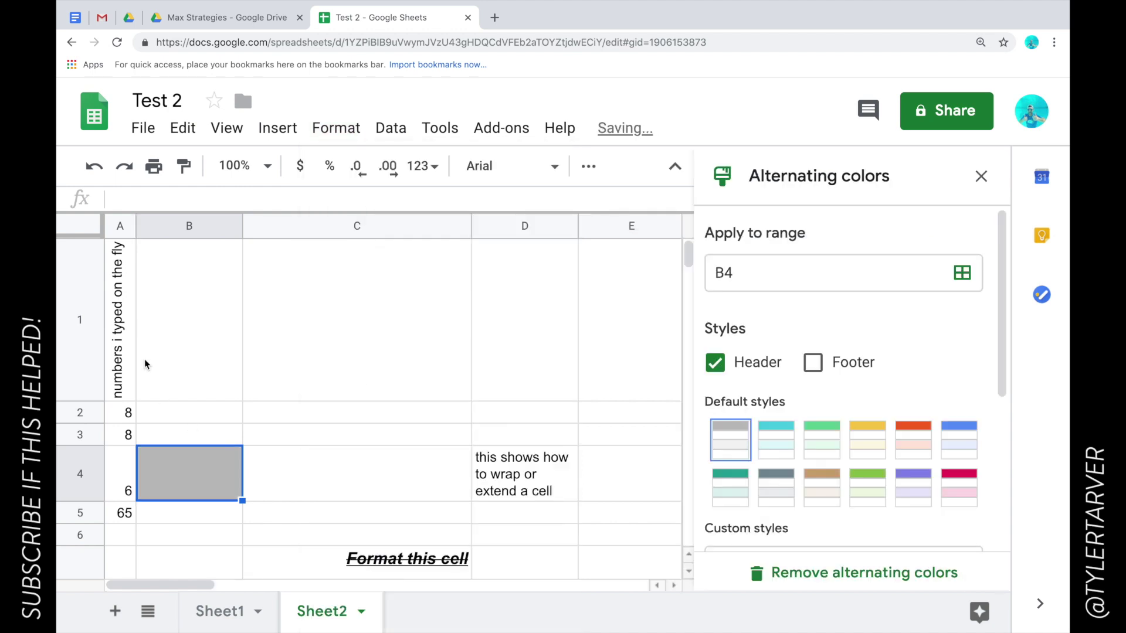
pyautogui.click(776, 440)
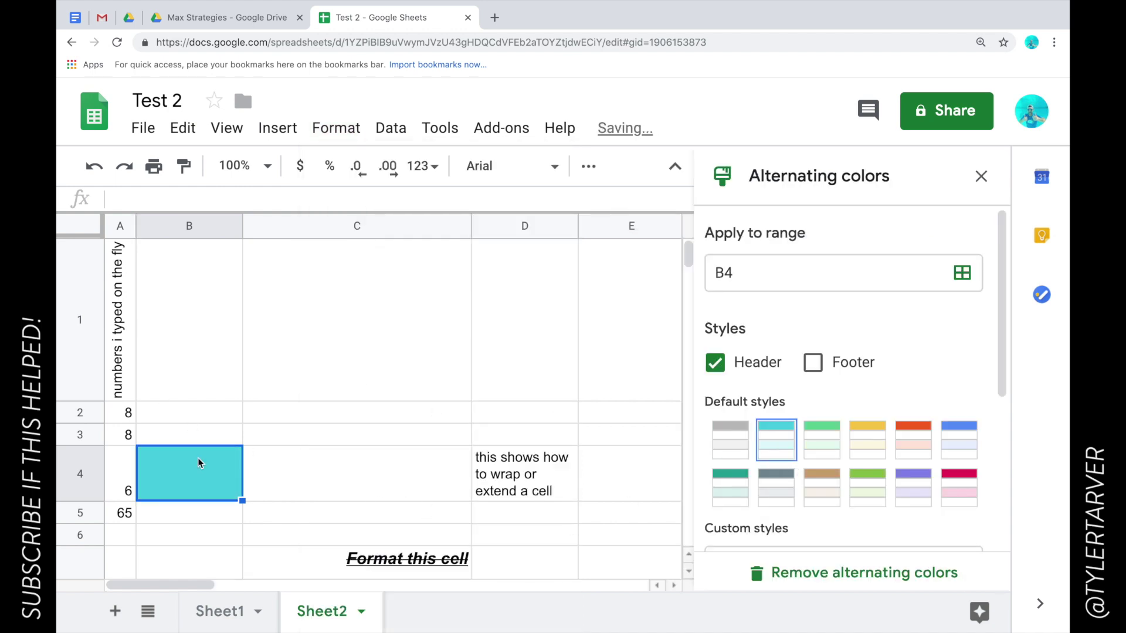
pyautogui.click(293, 461)
pyautogui.moveTo(157, 370); pyautogui.dragTo(359, 498)
pyautogui.click(822, 442)
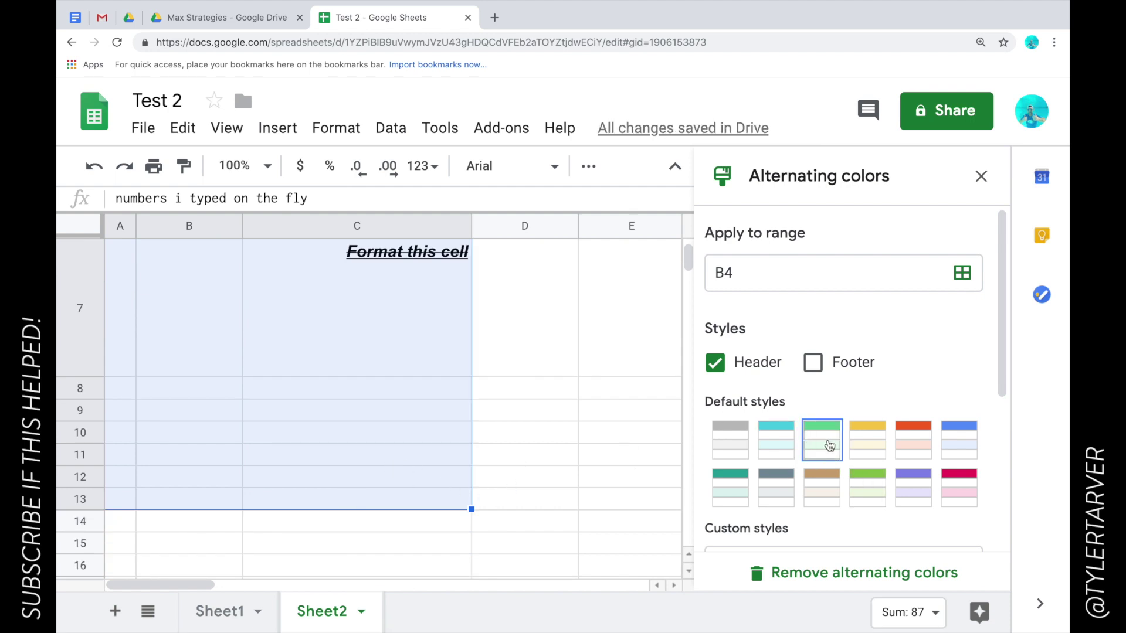
pyautogui.click(777, 439)
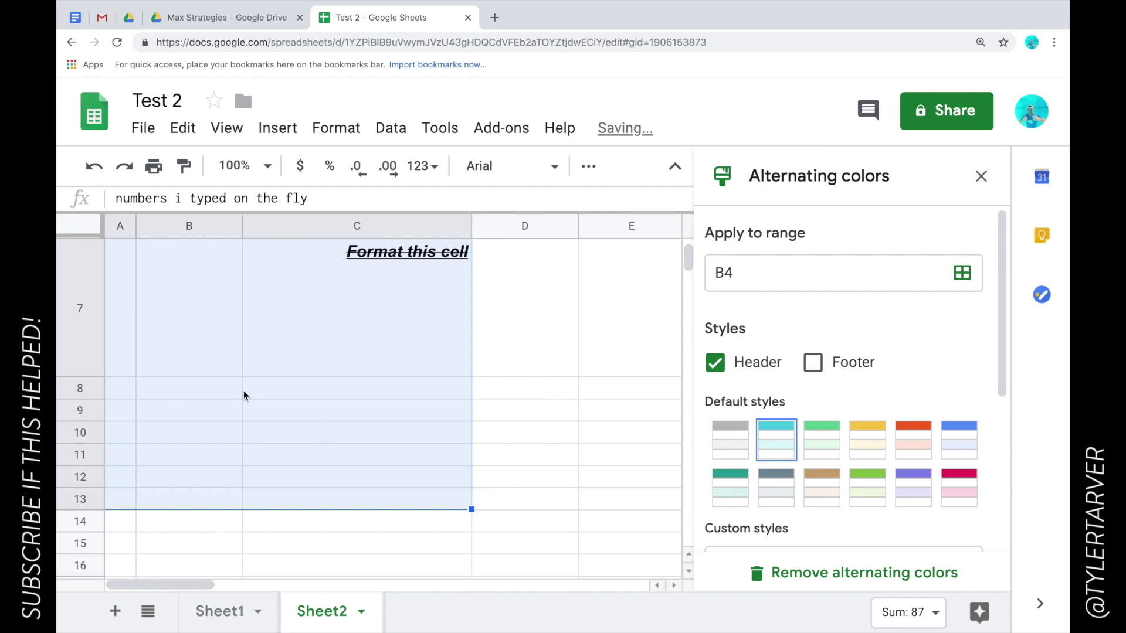
pyautogui.click(466, 433)
pyautogui.scroll(5, 170, 346)
pyautogui.click(179, 437)
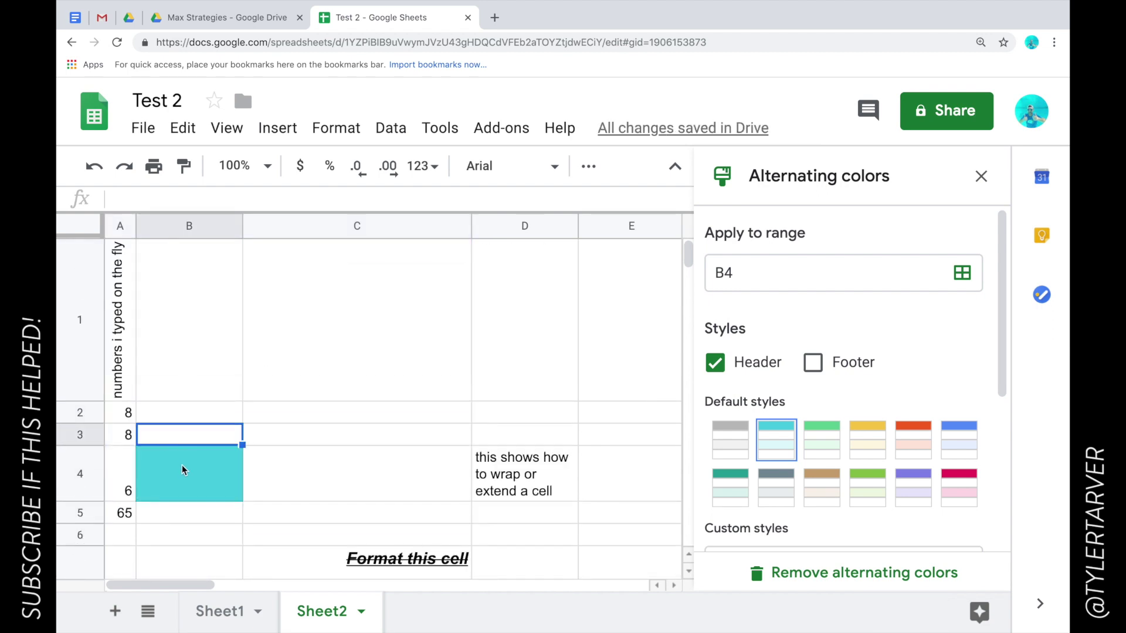
pyautogui.click(183, 469)
pyautogui.scroll(-4, 944, 494)
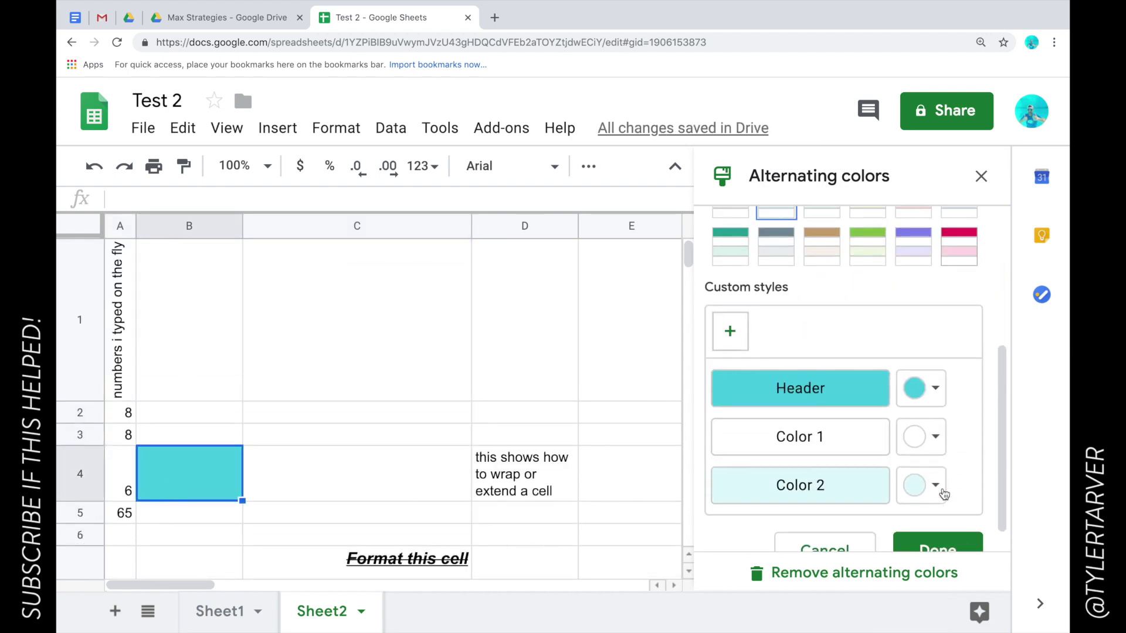
pyautogui.scroll(-1, 944, 494)
pyautogui.click(955, 529)
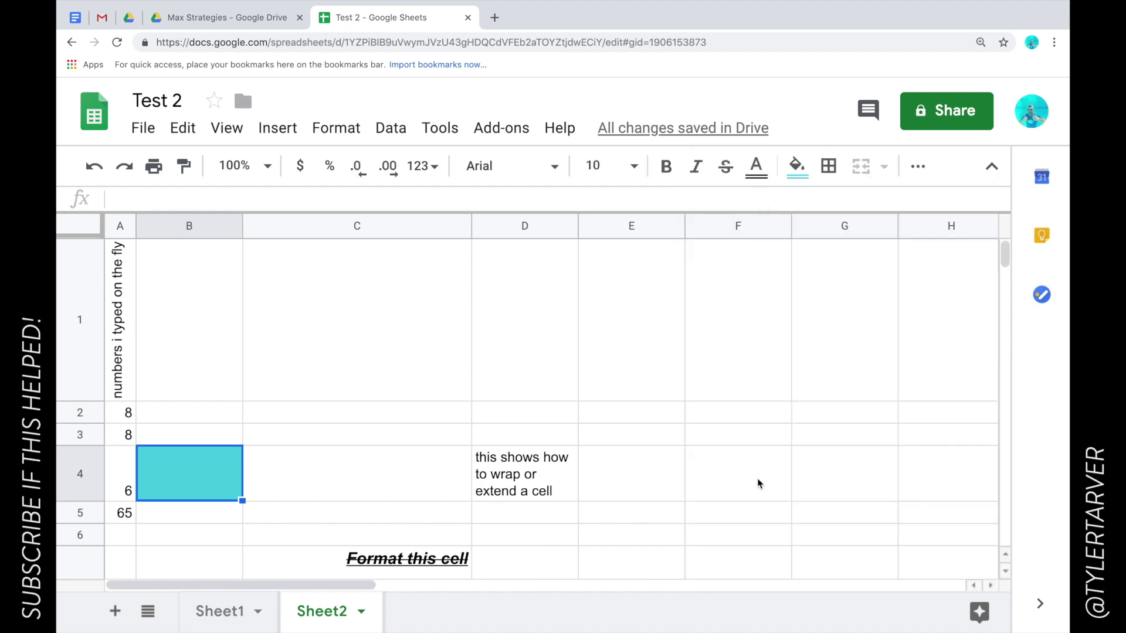
# Step: Reopen Alternating colors and save the cyan scheme as a custom style
pyautogui.click(289, 457)
pyautogui.click(88, 231)
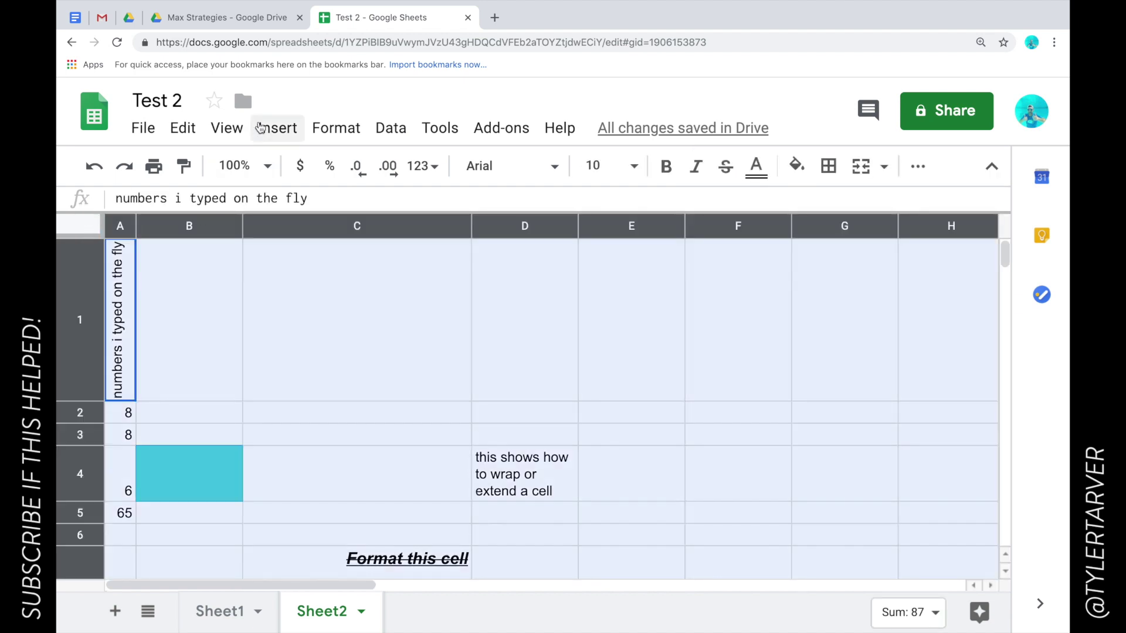
pyautogui.click(336, 128)
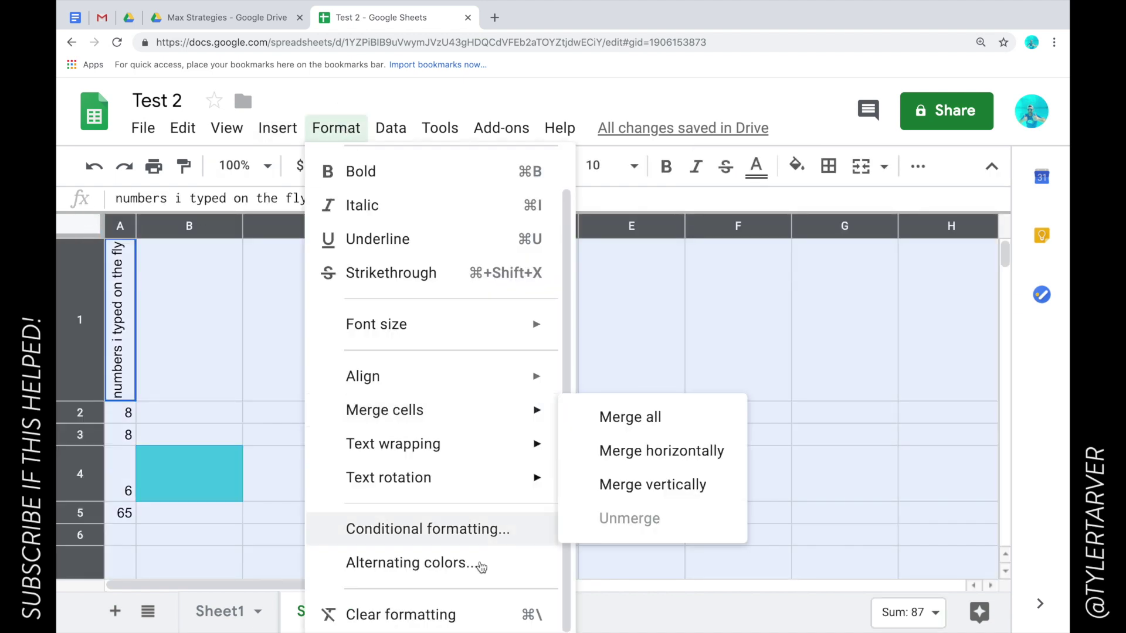
pyautogui.click(476, 564)
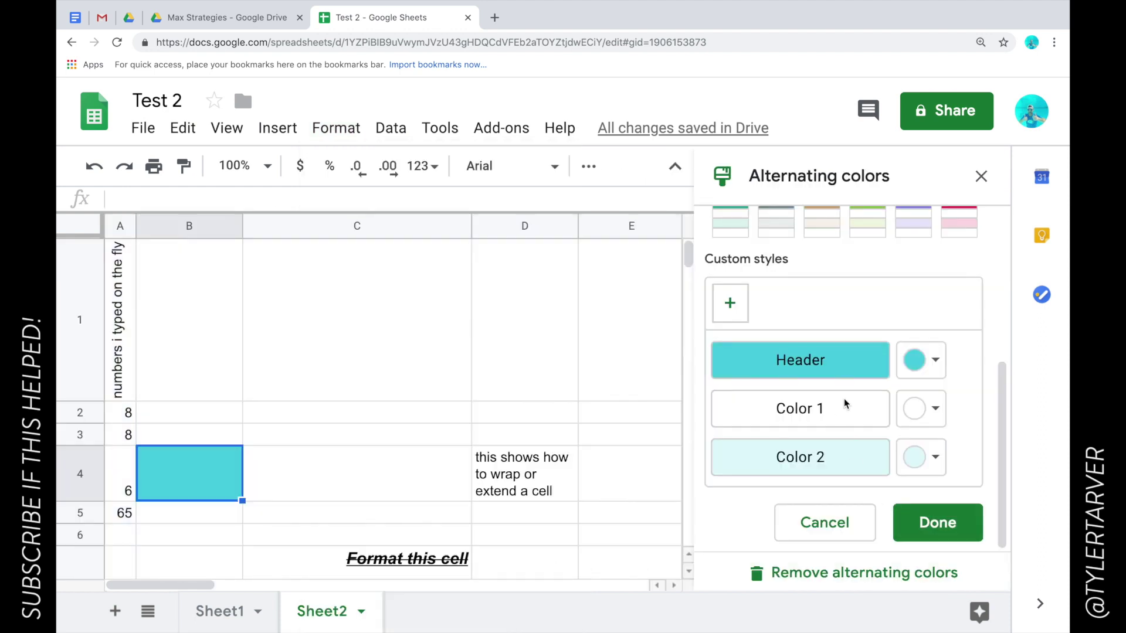
pyautogui.scroll(5, 856, 387)
pyautogui.scroll(-2, 754, 377)
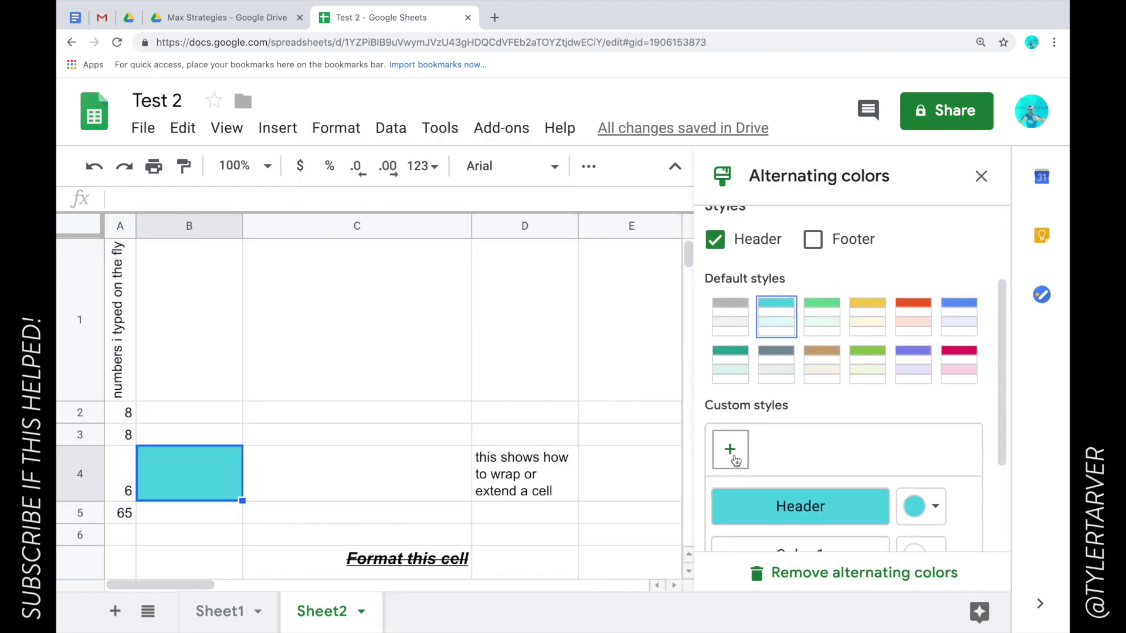
pyautogui.click(732, 451)
pyautogui.scroll(-3, 872, 485)
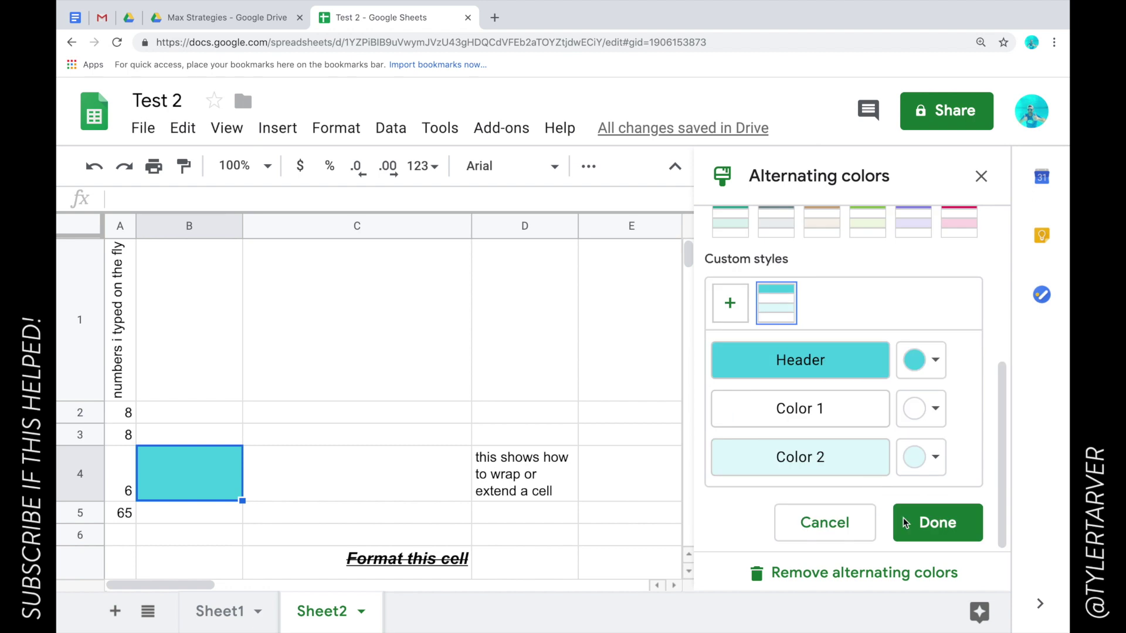
pyautogui.click(935, 523)
pyautogui.click(432, 469)
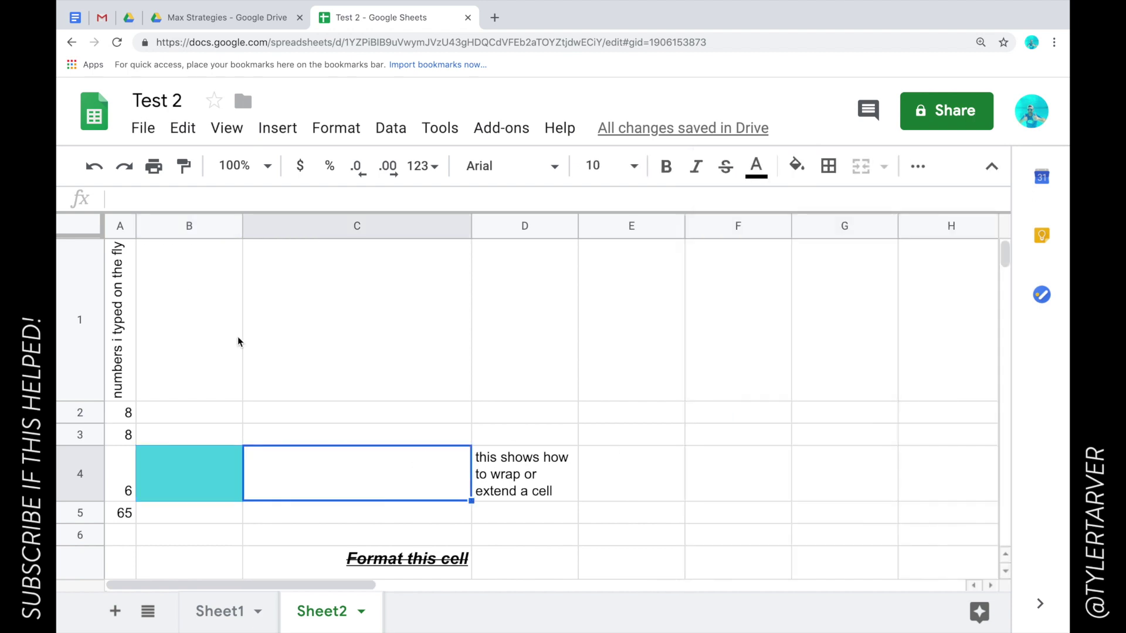
pyautogui.click(174, 290)
# Step: Glance at the Format menu, then reveal the overflow toolbar's extra formatting options and select C4
pyautogui.click(339, 133)
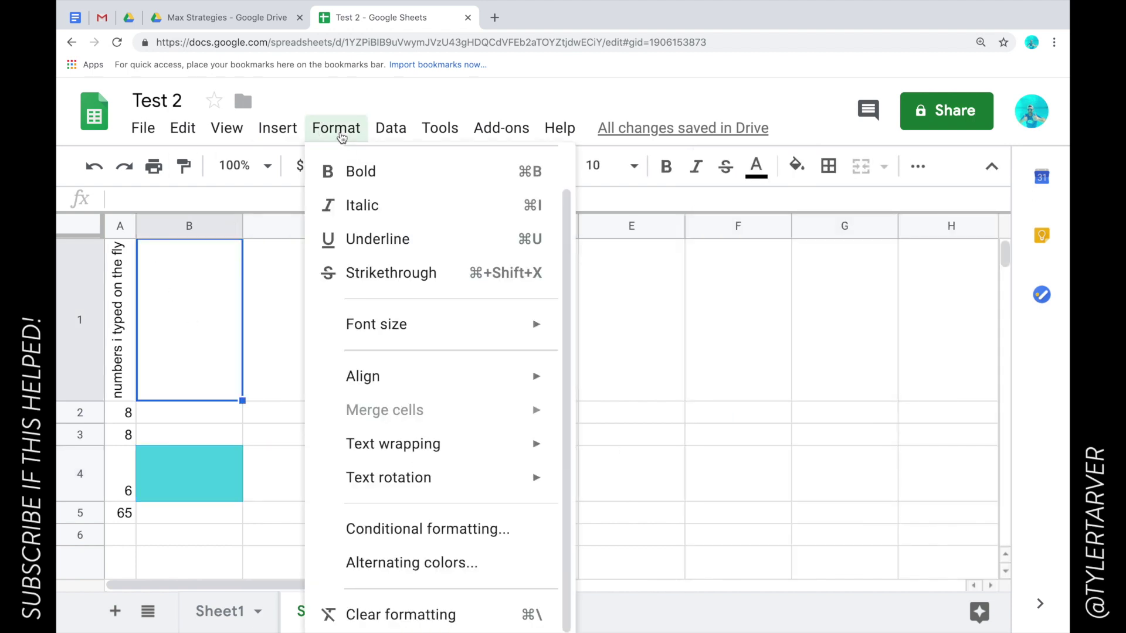
pyautogui.click(599, 350)
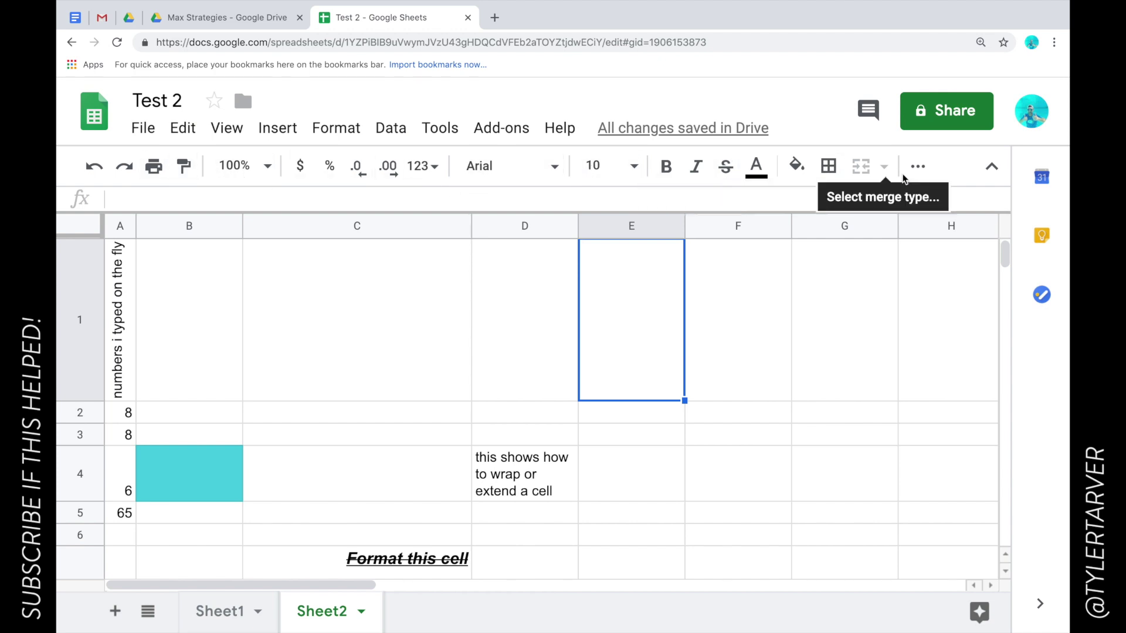
pyautogui.click(918, 166)
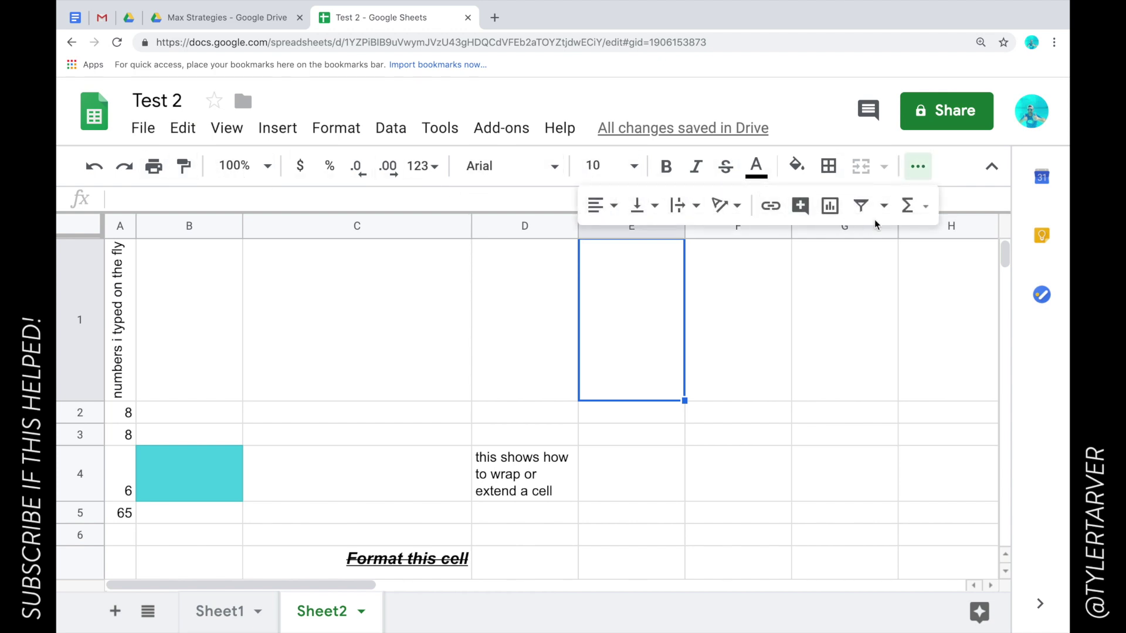
pyautogui.click(295, 455)
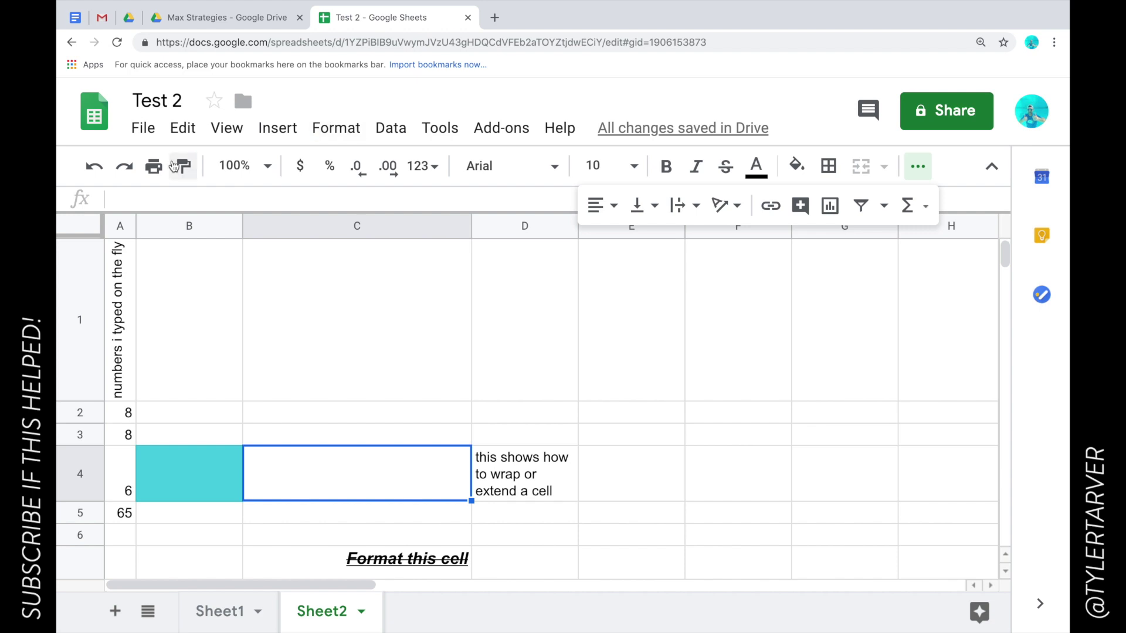
# Step: Browse the Insert and View menus, close them, and select cell C2
pyautogui.click(278, 127)
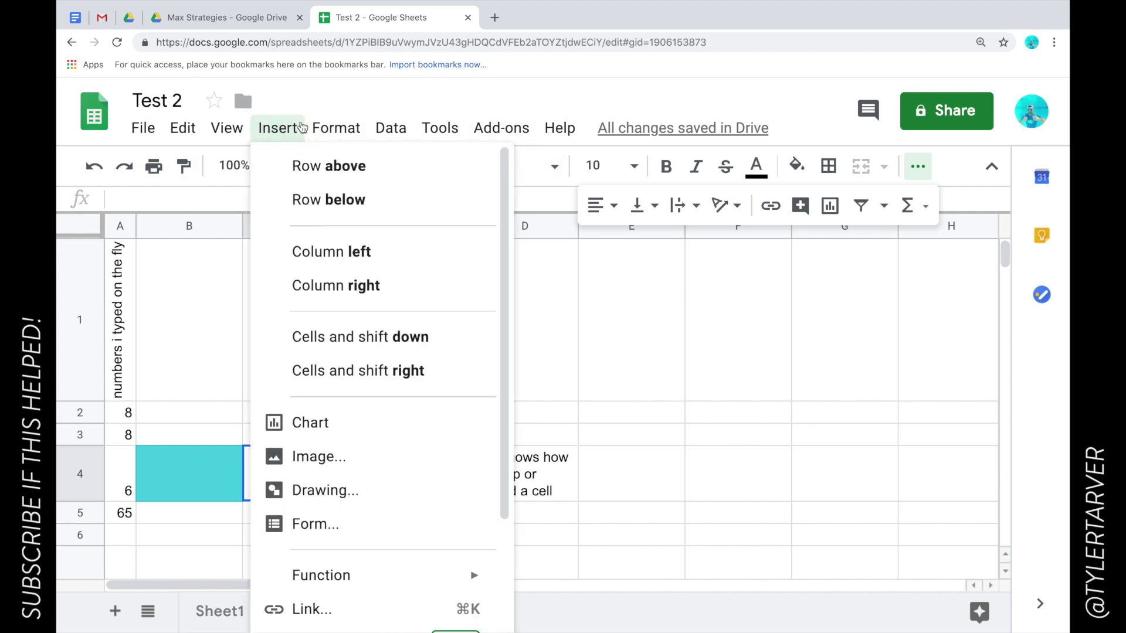
pyautogui.click(289, 126)
pyautogui.click(364, 127)
pyautogui.moveTo(227, 128)
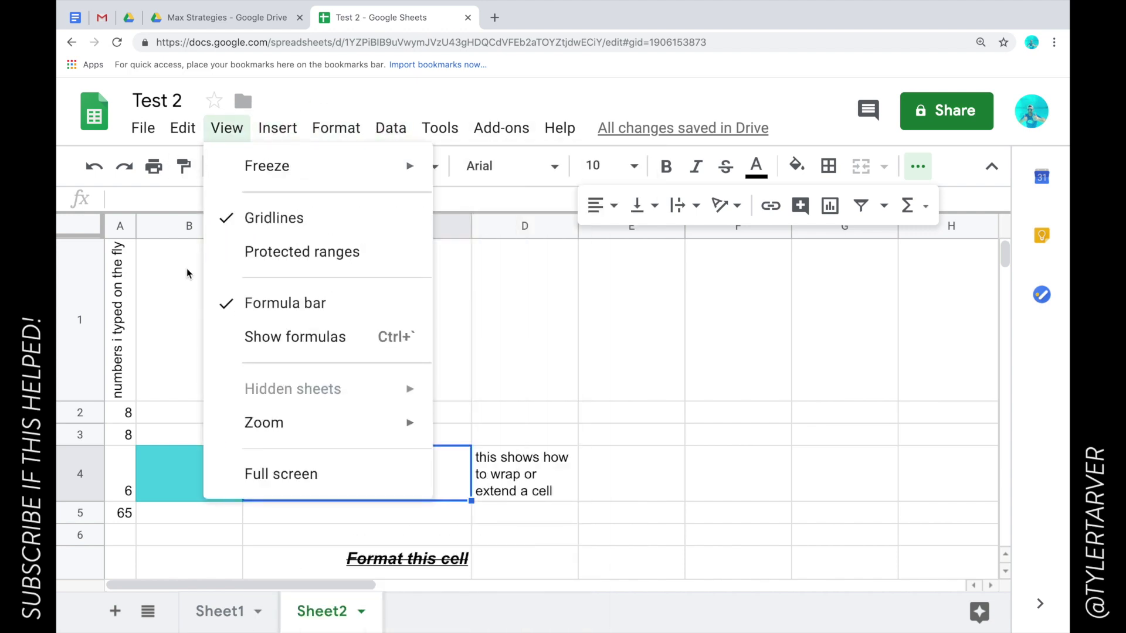
pyautogui.click(680, 261)
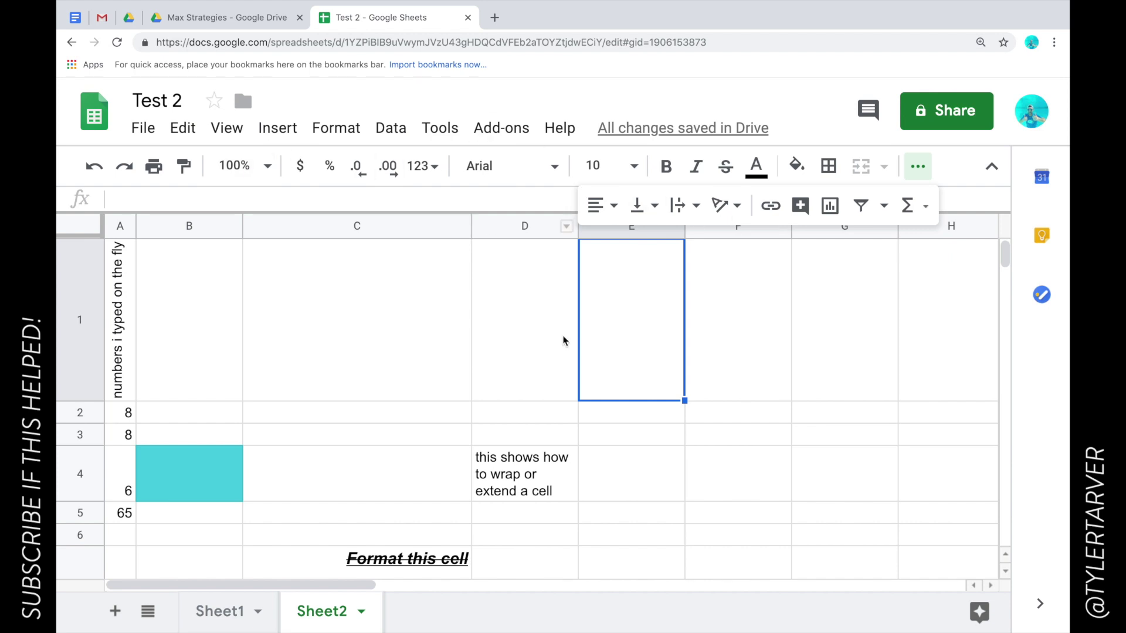
pyautogui.click(283, 421)
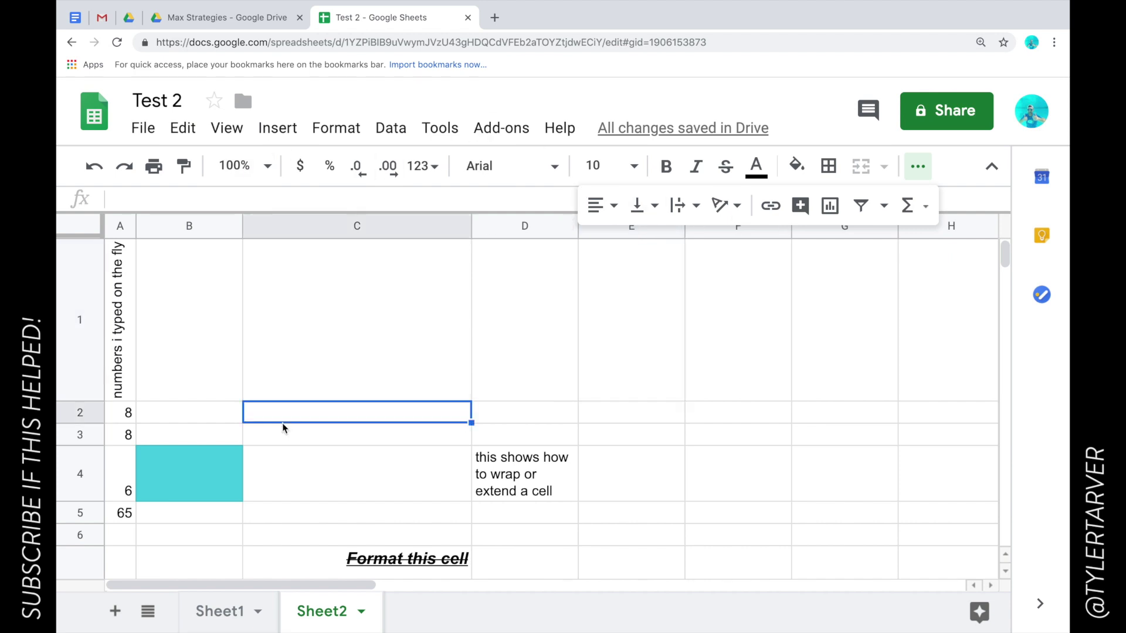